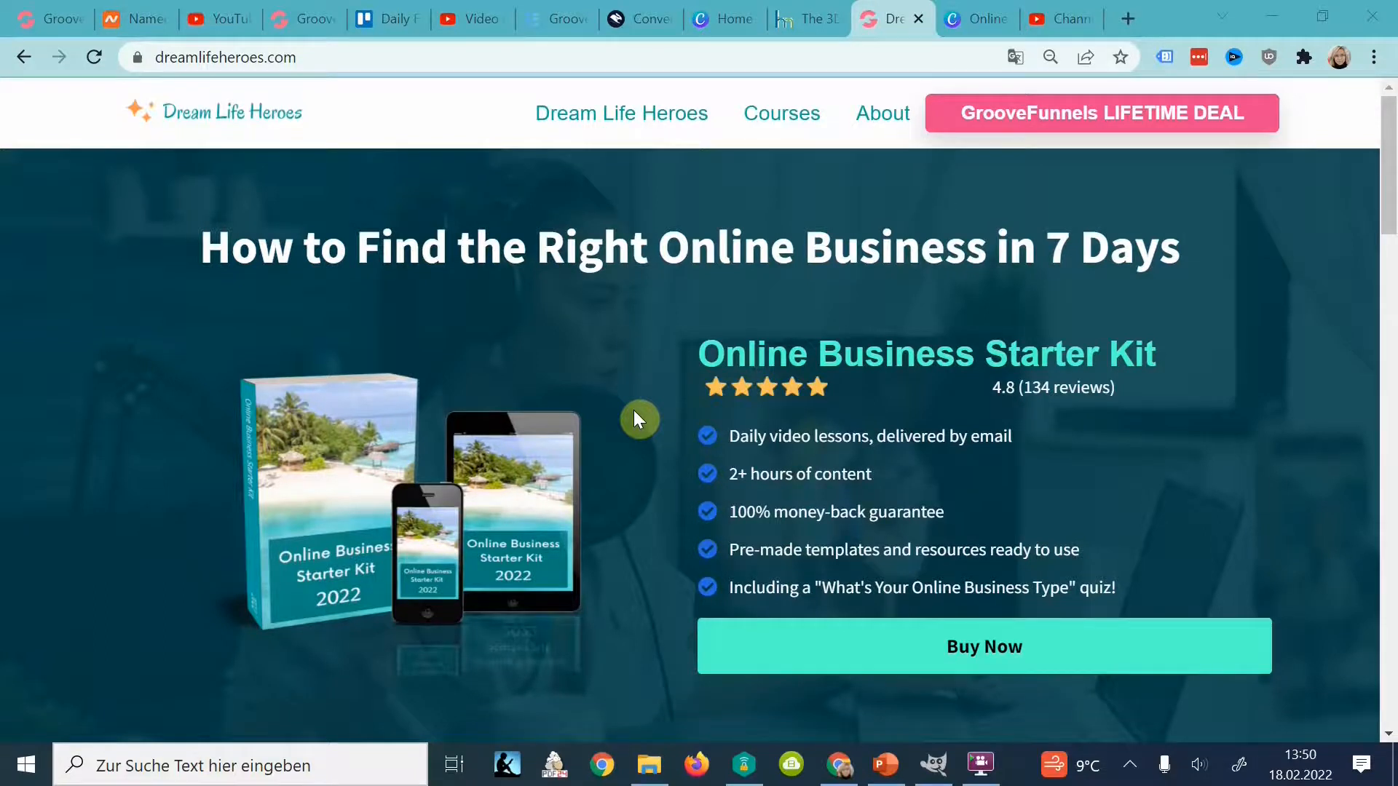
Browse the composite book-and-device templates on the DIY Book Covers 3D mockup page and proceed to the cover image upload step
click(794, 27)
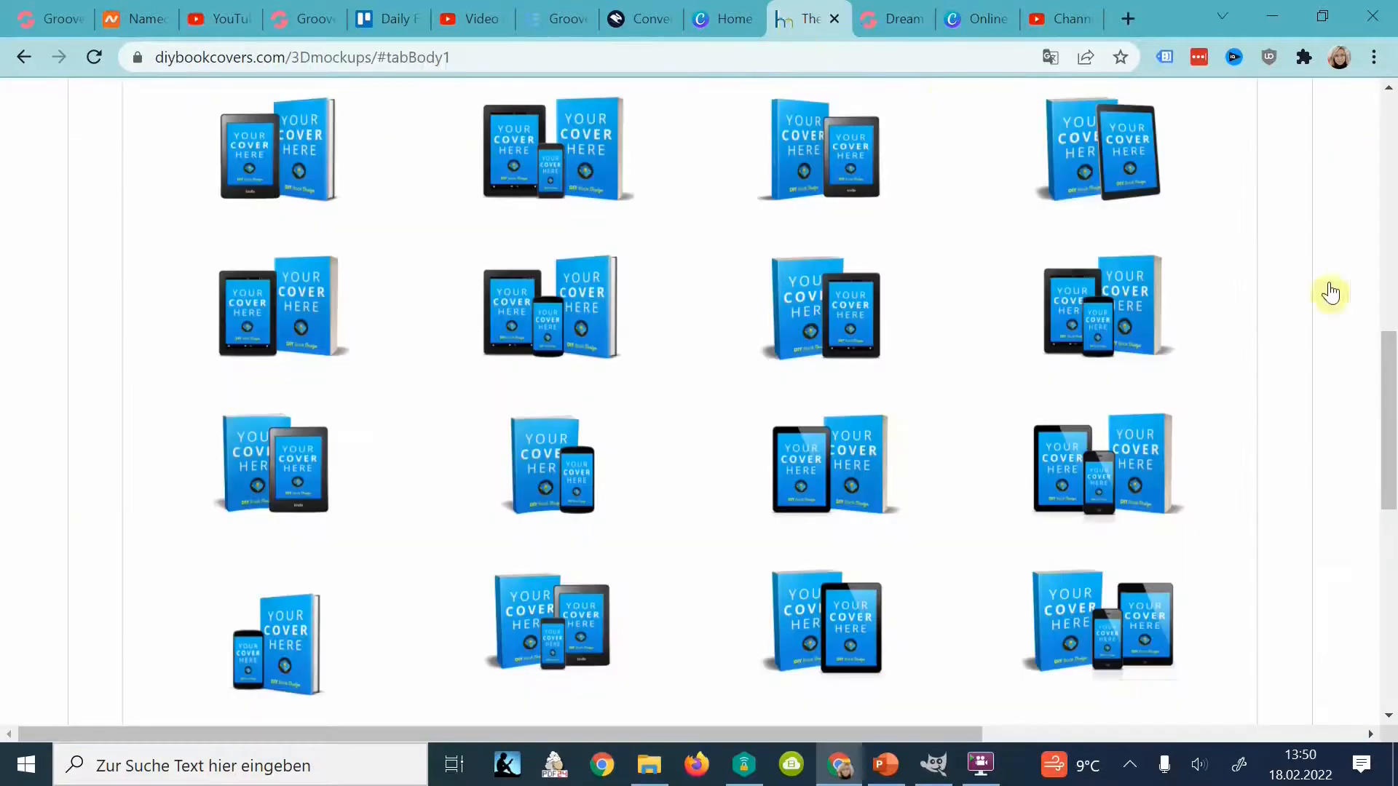
scroll(1373, 389, up, 5)
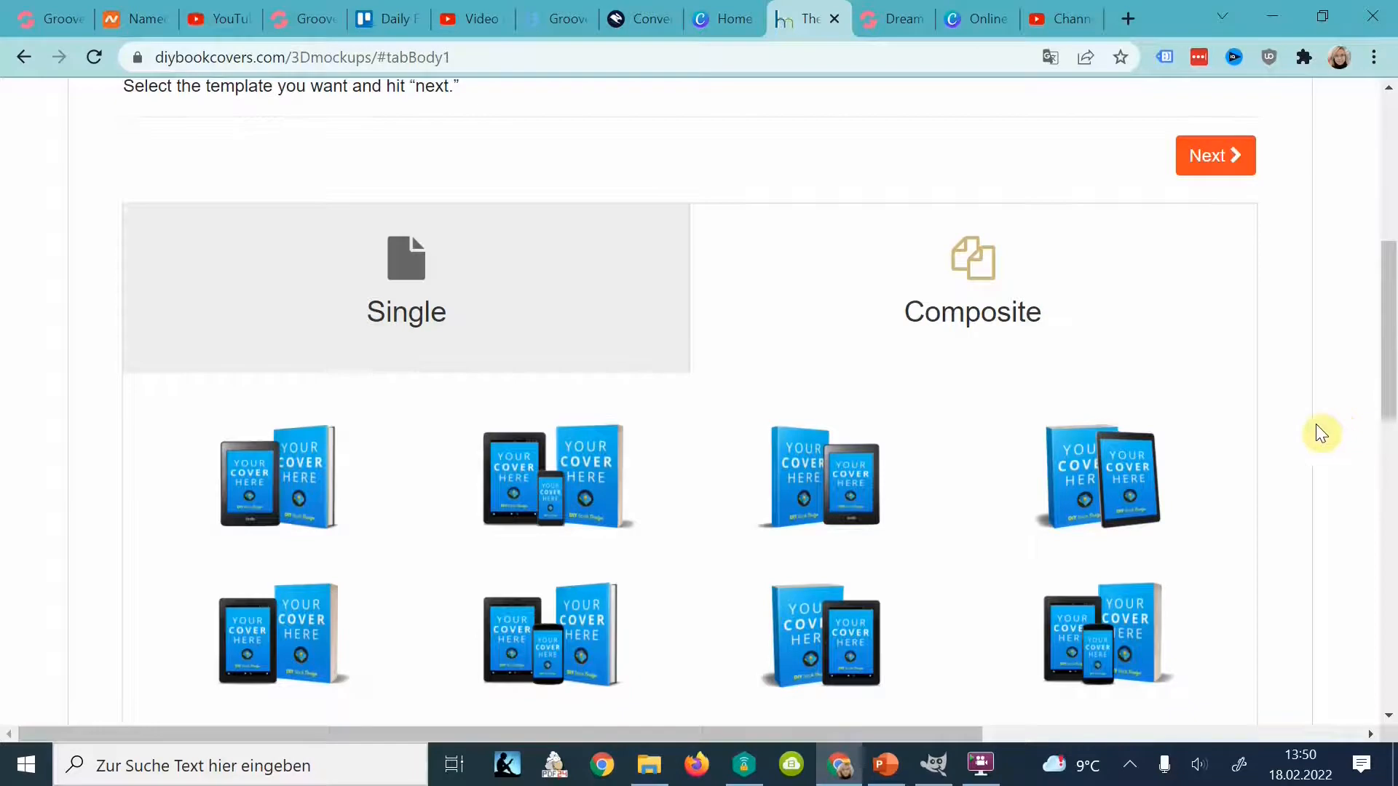
scroll(1321, 433, up, 2)
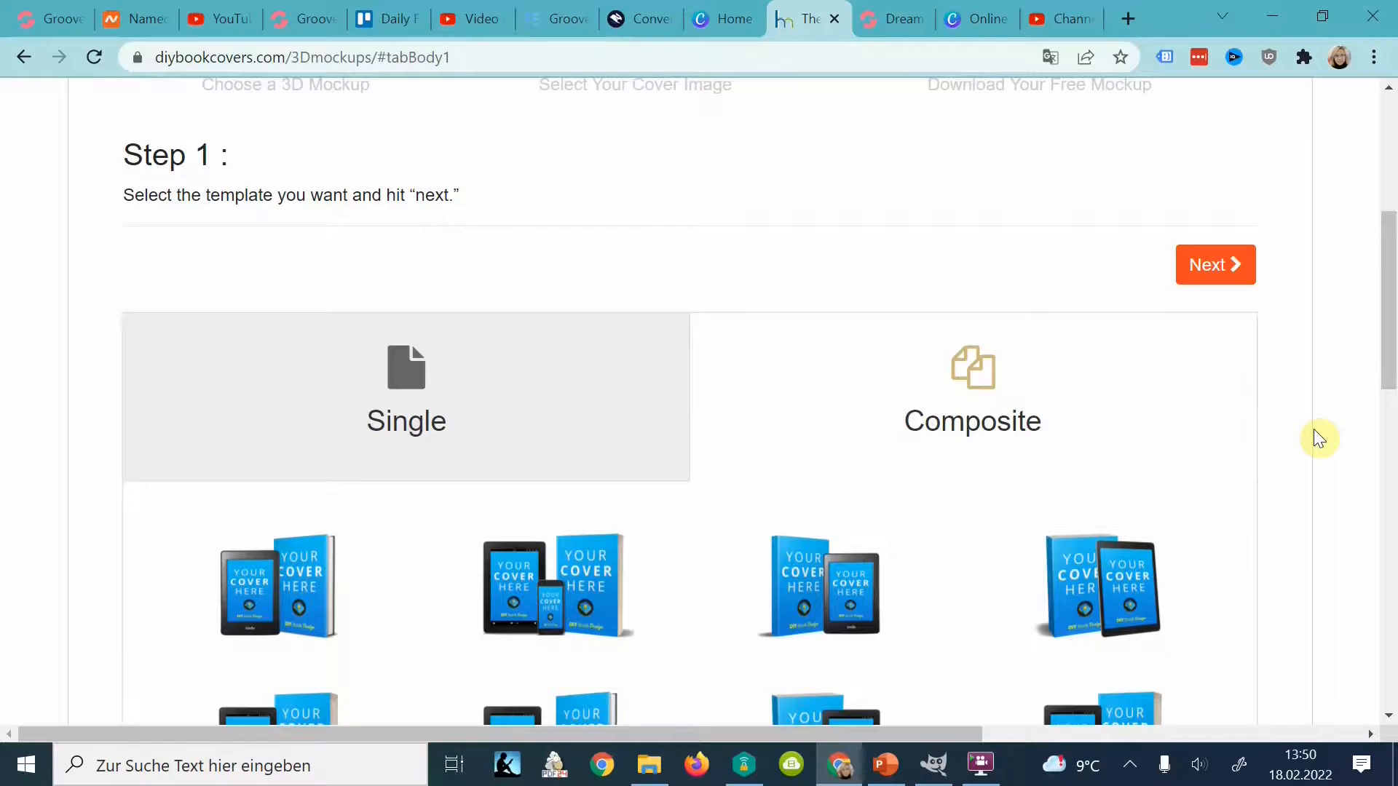
scroll(1384, 453, down, 3)
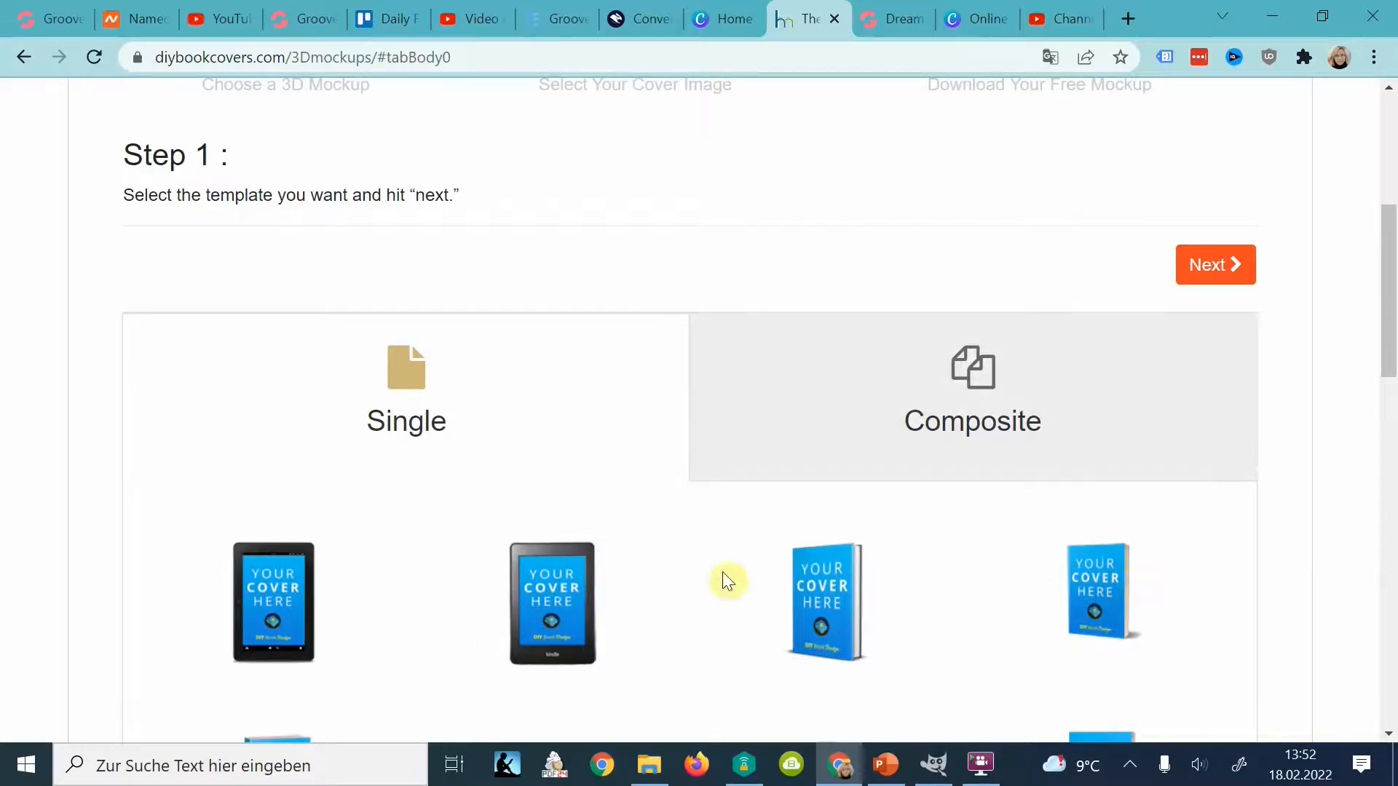
click(1017, 377)
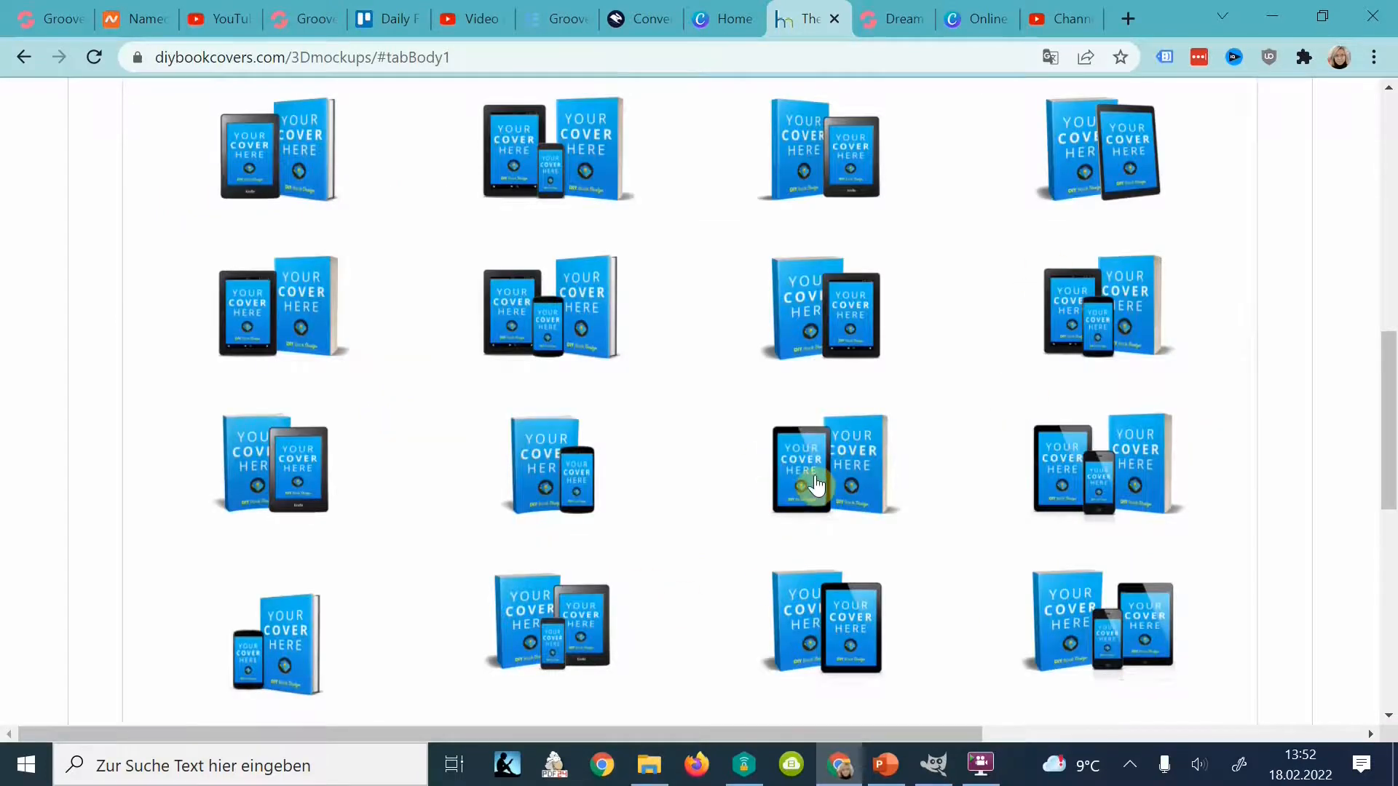
scroll(817, 486, up, 1)
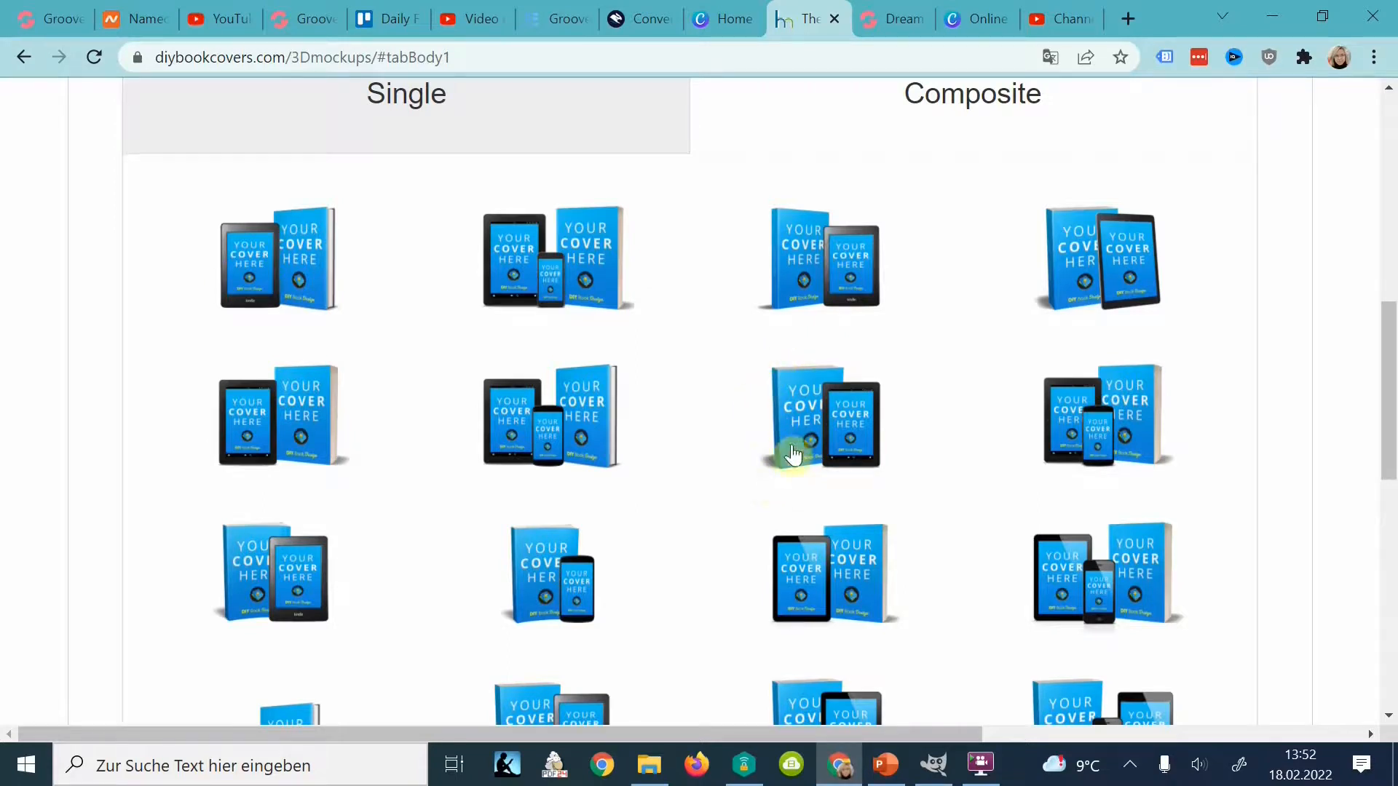
scroll(1047, 572, down, 3)
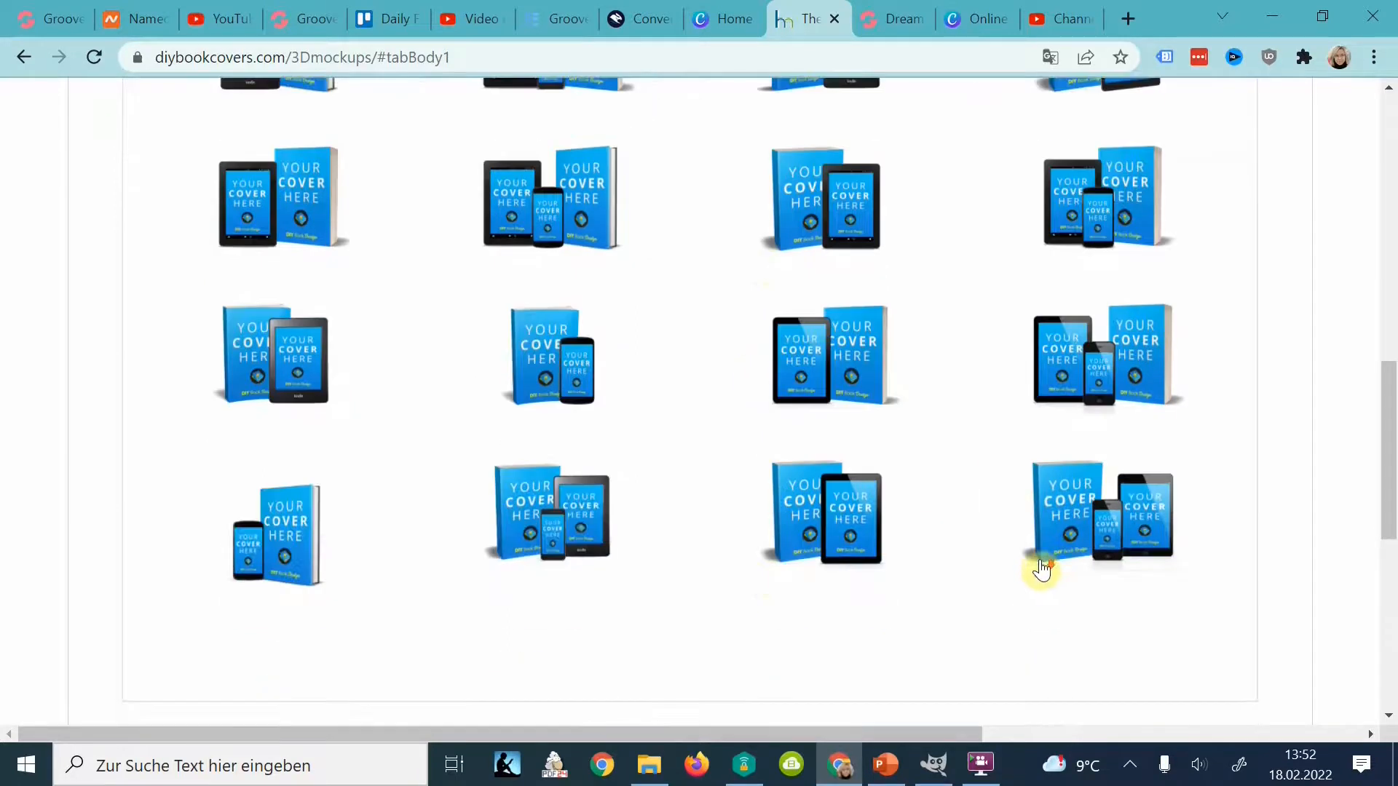
scroll(656, 582, up, 5)
scroll(1195, 243, up, 2)
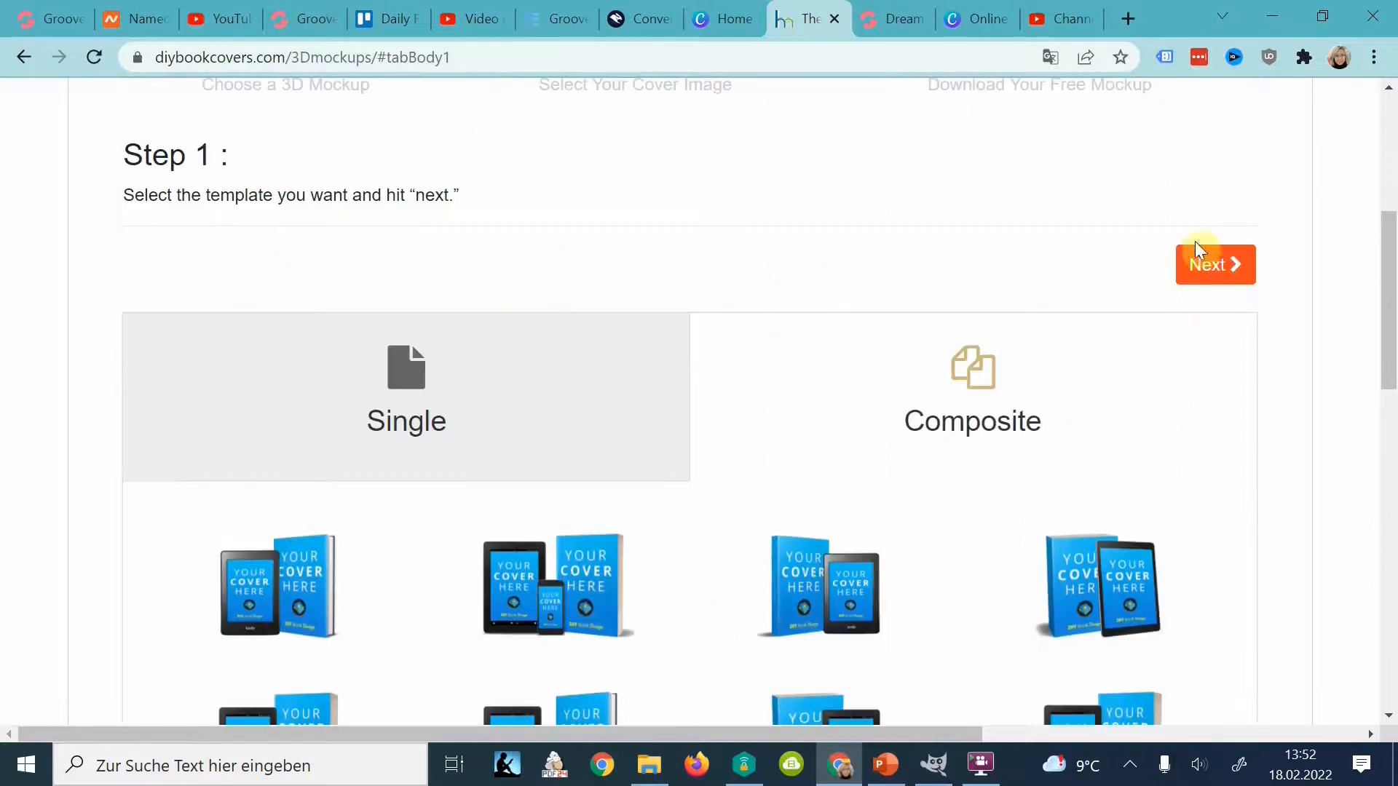
click(1203, 255)
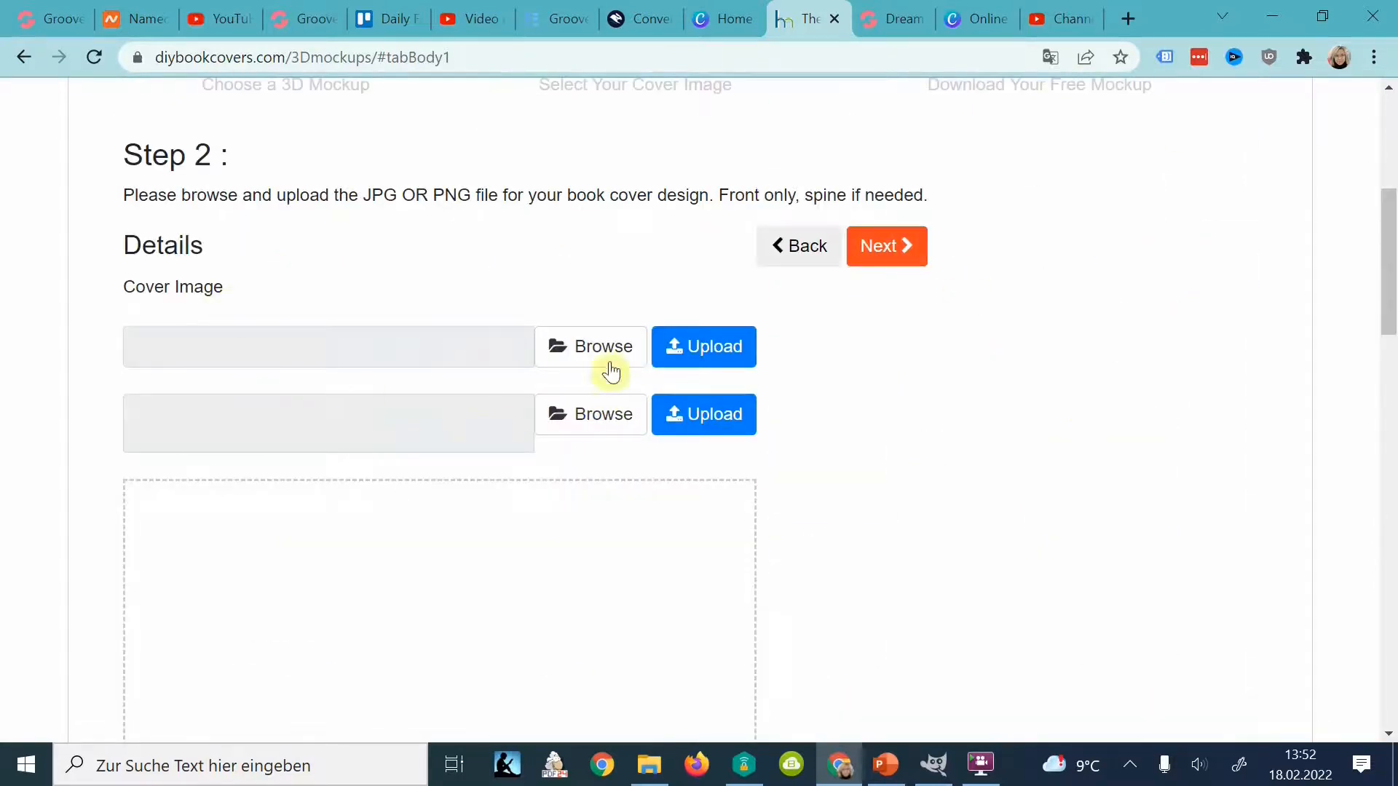
Switch to Canva and create a new custom-size design of 1410 × 2250 px for the book cover
click(969, 22)
click(728, 18)
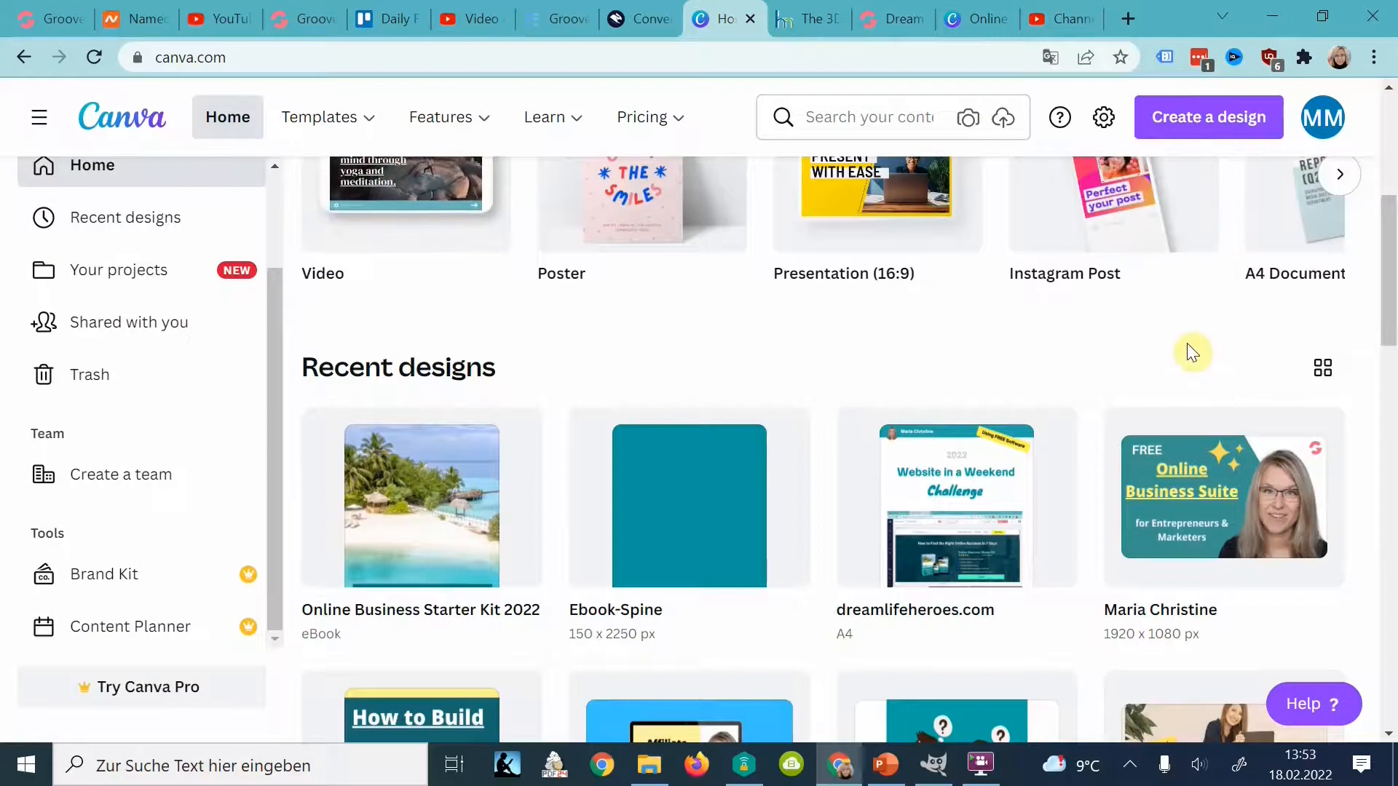
scroll(1190, 348, up, 2)
click(1171, 116)
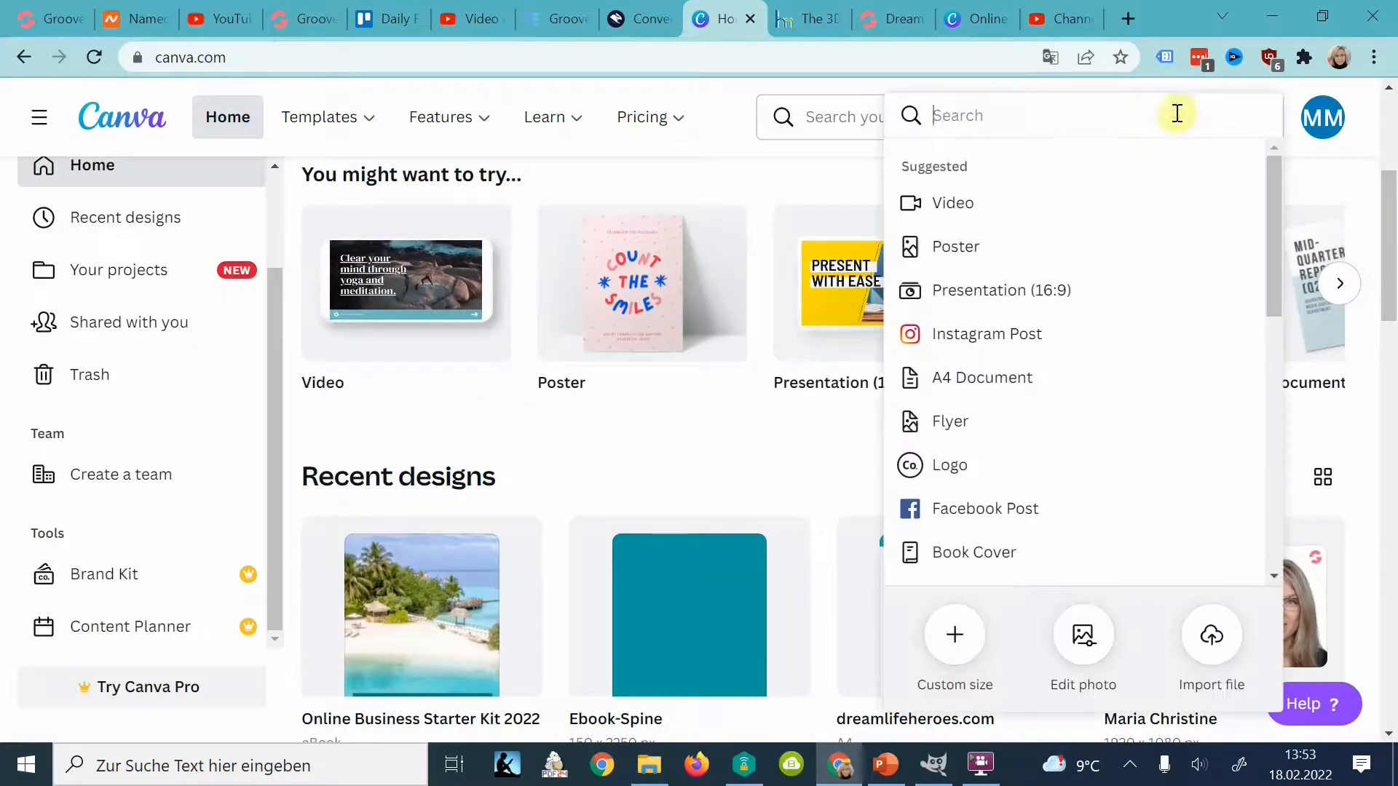
click(955, 634)
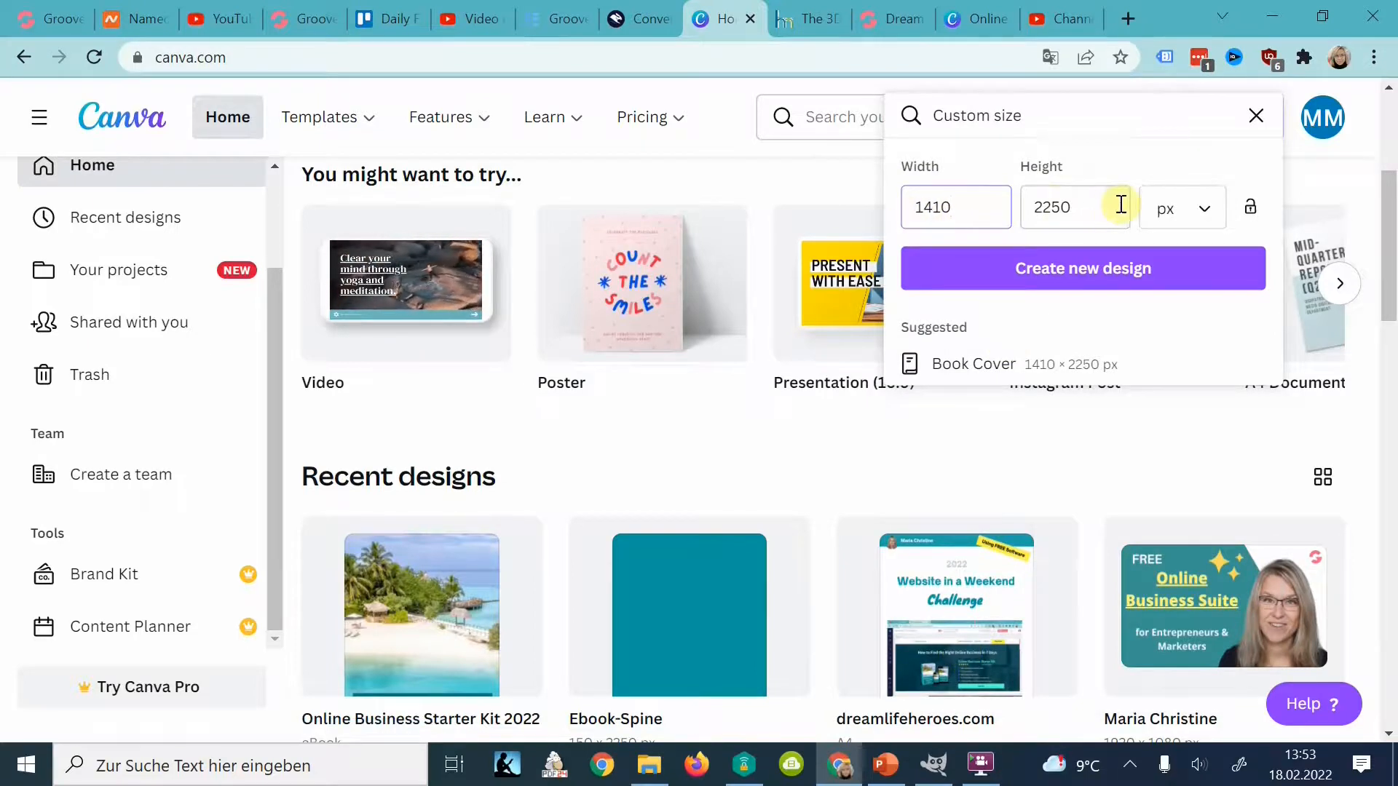
click(1115, 270)
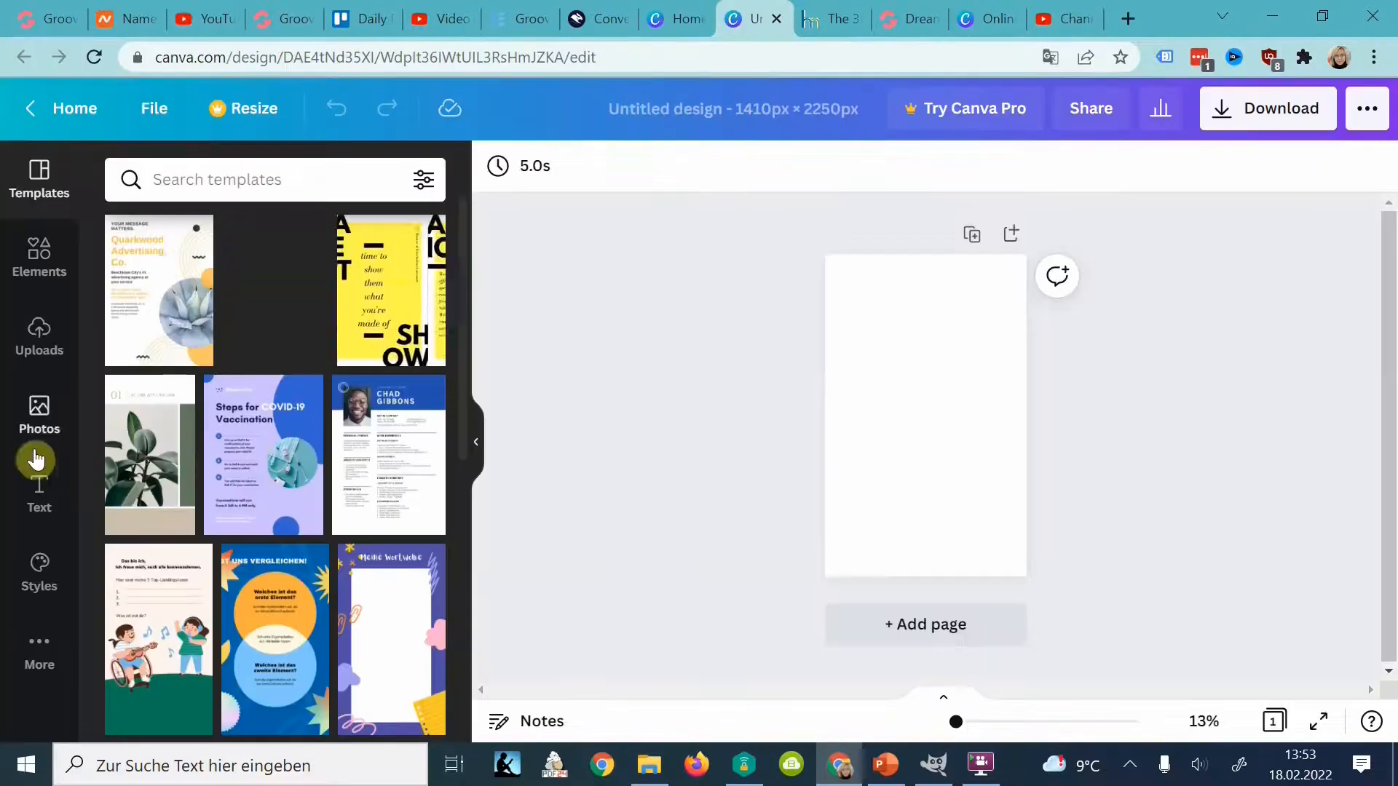
Search the photos for "beach" and insert the starfish photo, enlarged so it covers the whole page
click(43, 411)
click(241, 179)
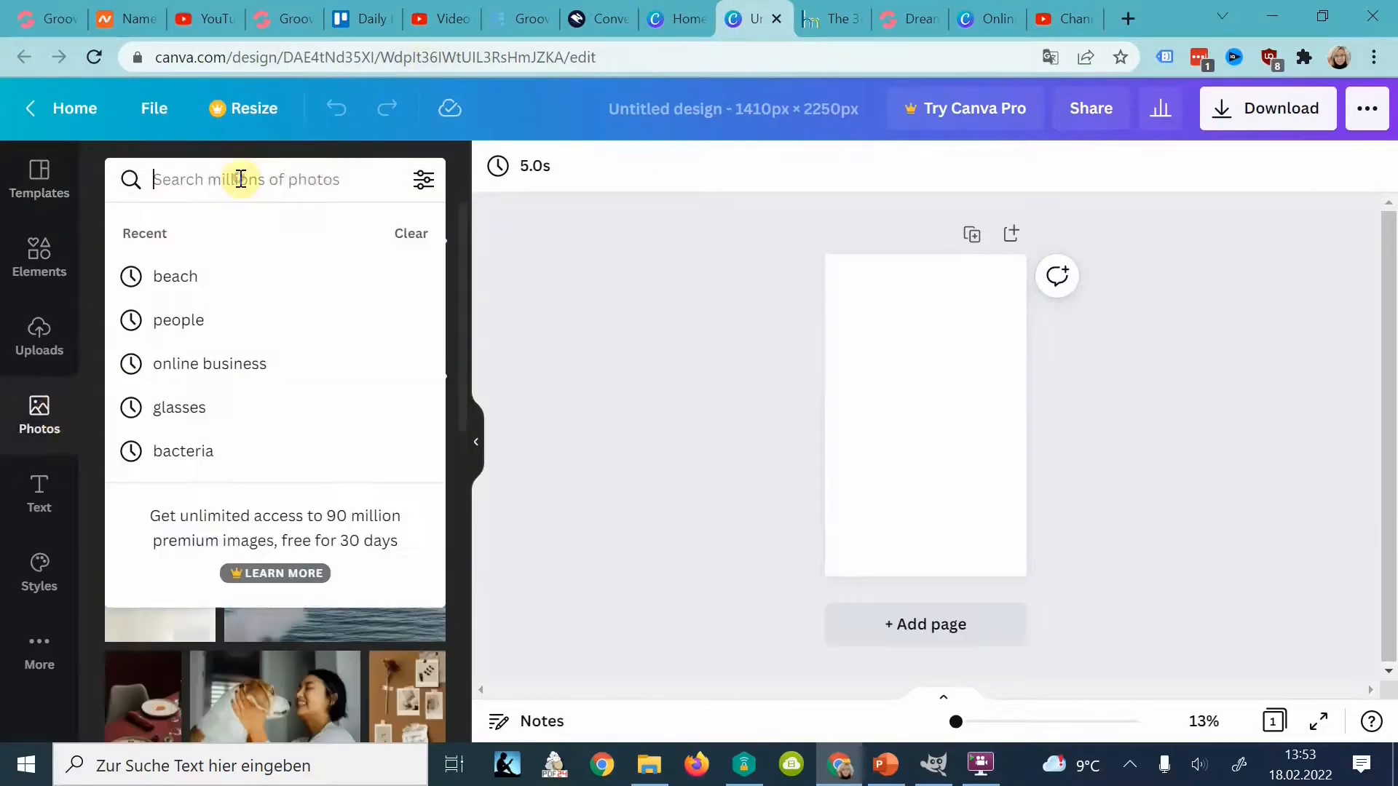
text(beach)
key(Return)
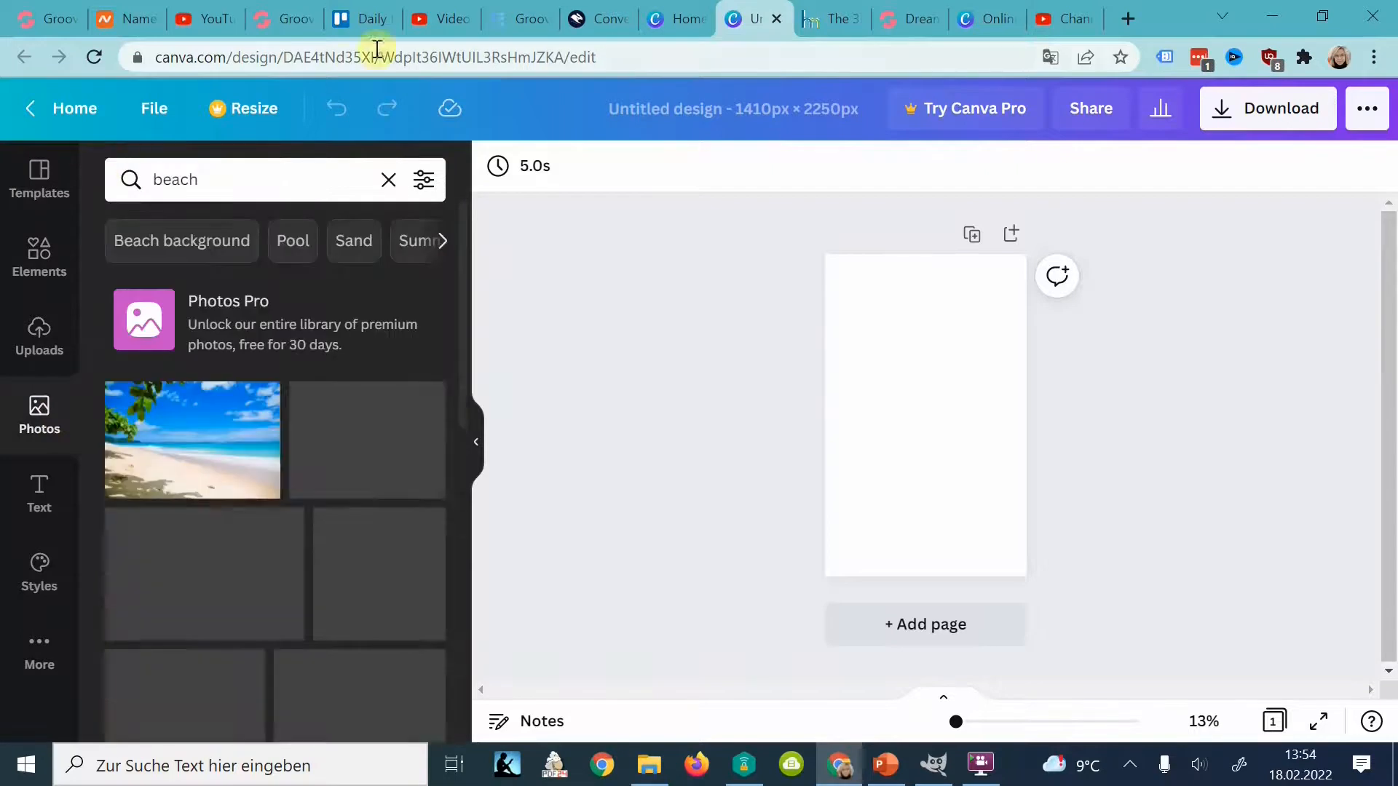
scroll(299, 582, down, 1)
click(236, 489)
drag(837, 356, 724, 278)
drag(896, 388, 929, 361)
drag(1047, 449, 1207, 628)
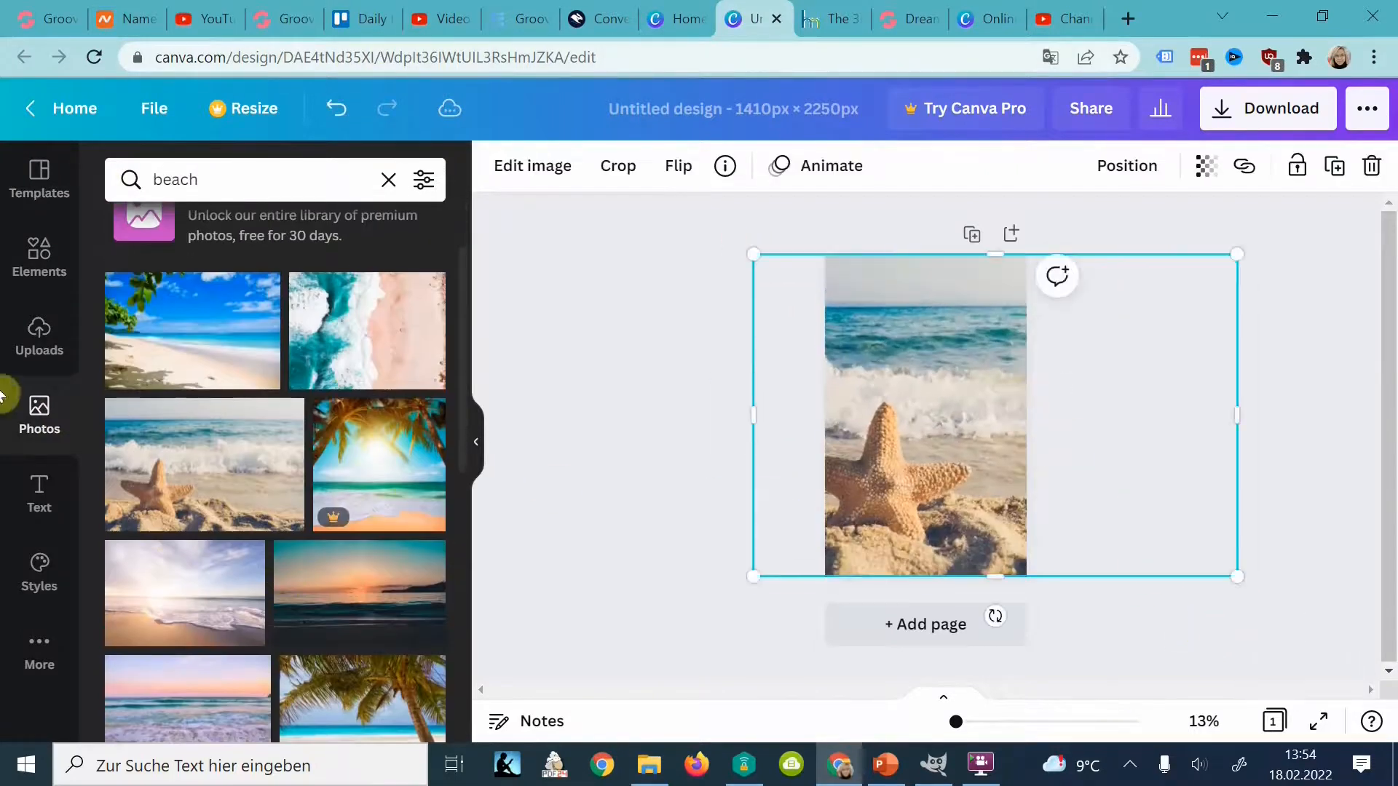
Add a rectangle over the upper part of the photo, about 1128 × 776 px, filled with the photo's tan colour
click(45, 262)
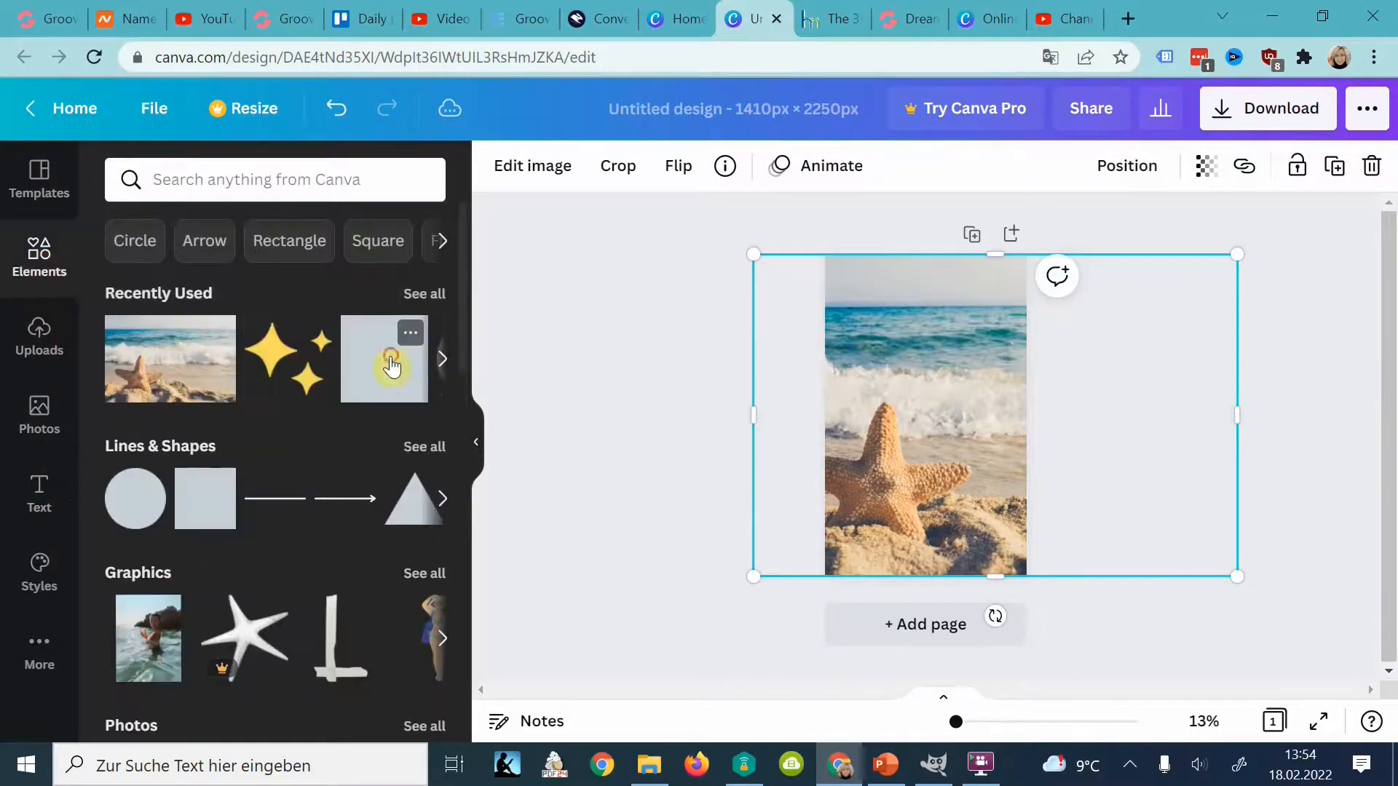
click(391, 364)
drag(952, 432, 1002, 332)
click(41, 493)
click(498, 166)
click(415, 499)
click(303, 490)
click(794, 293)
drag(851, 330, 841, 320)
drag(1001, 330, 1005, 323)
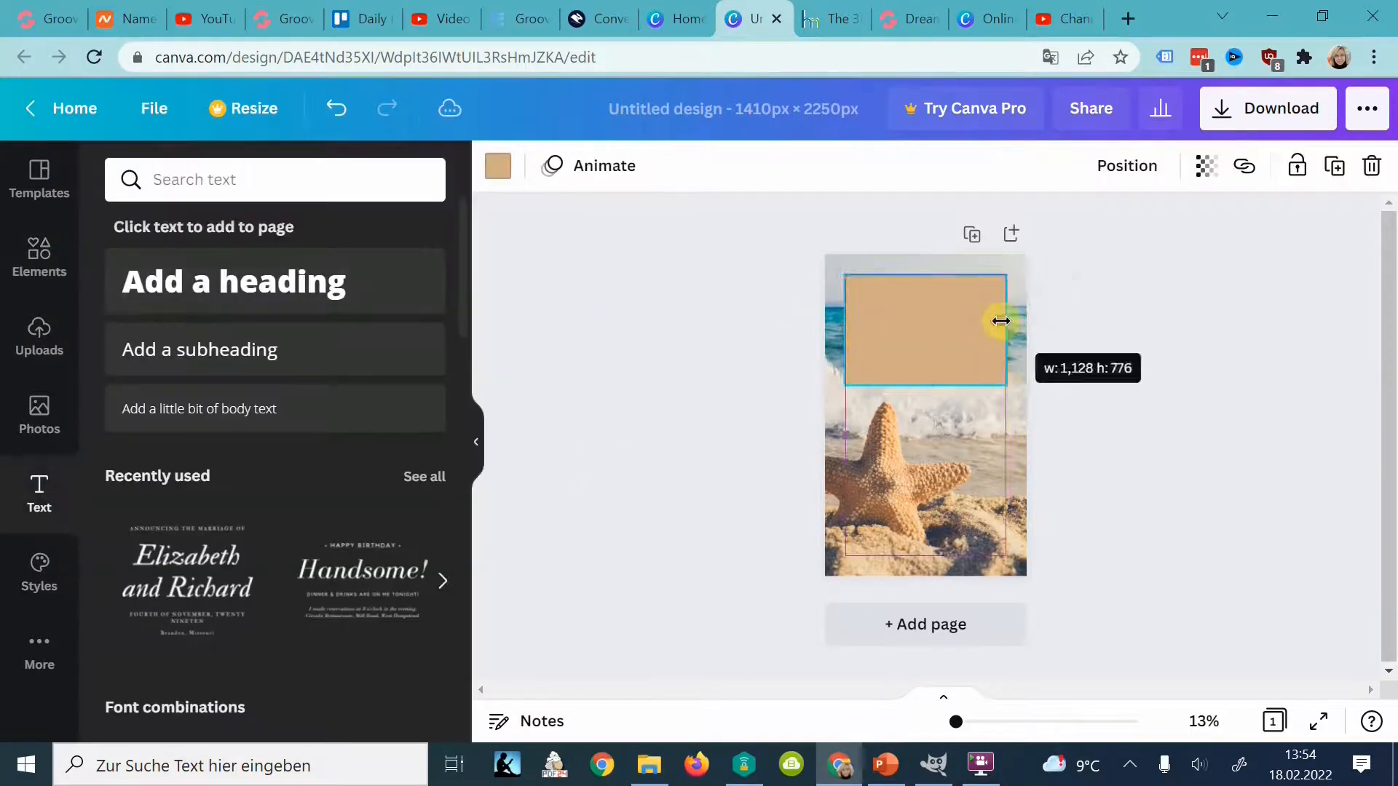
Add the heading "Mexico Guide 2022" on the tan rectangle, broken over three lines
click(197, 321)
drag(943, 483, 945, 379)
key(ctrl+a)
text(Mexico)
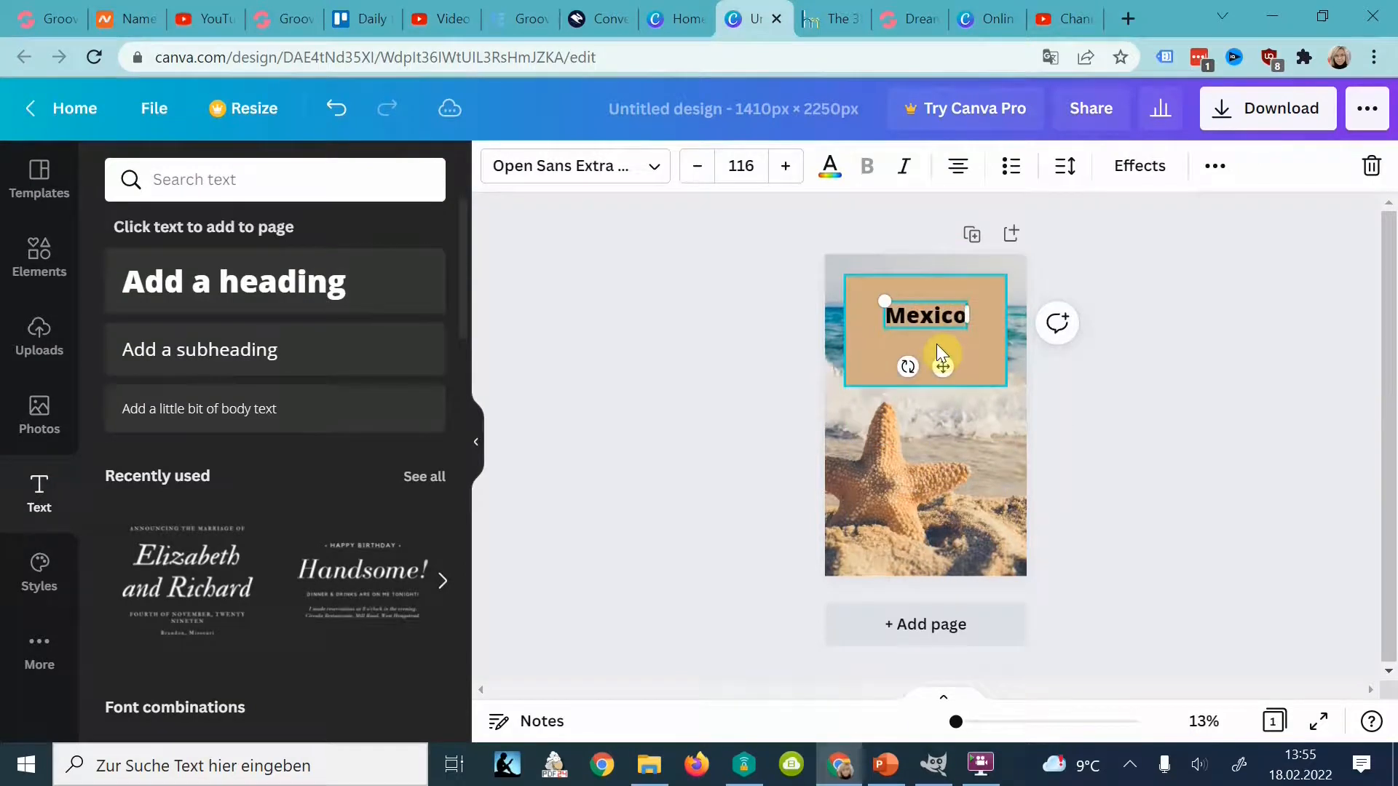
text( Guide)
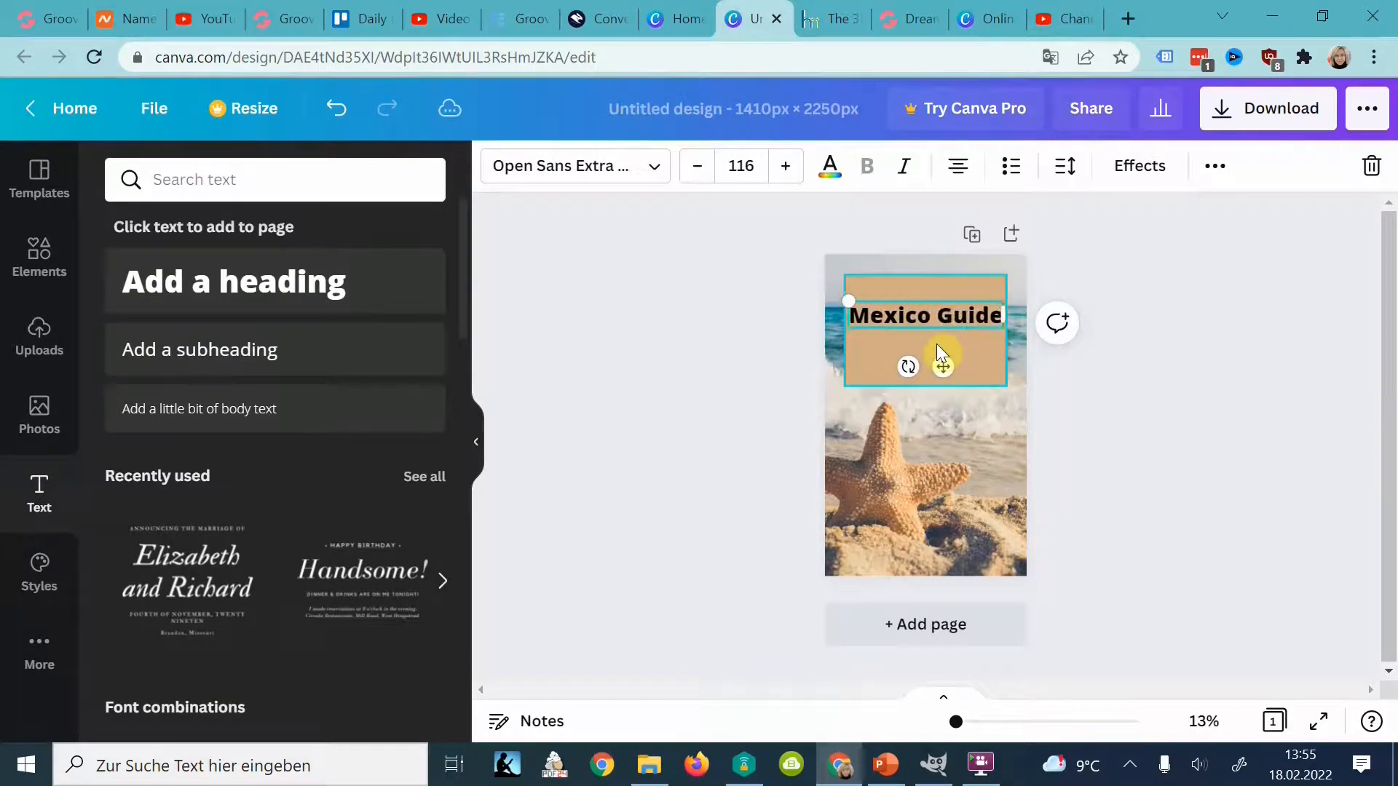
drag(1005, 330, 974, 329)
mouse_move(916, 330)
mouse_down()
mouse_move(949, 326)
mouse_move(930, 326)
mouse_move(921, 348)
mouse_up()
click(962, 343)
text(2022)
click(1236, 473)
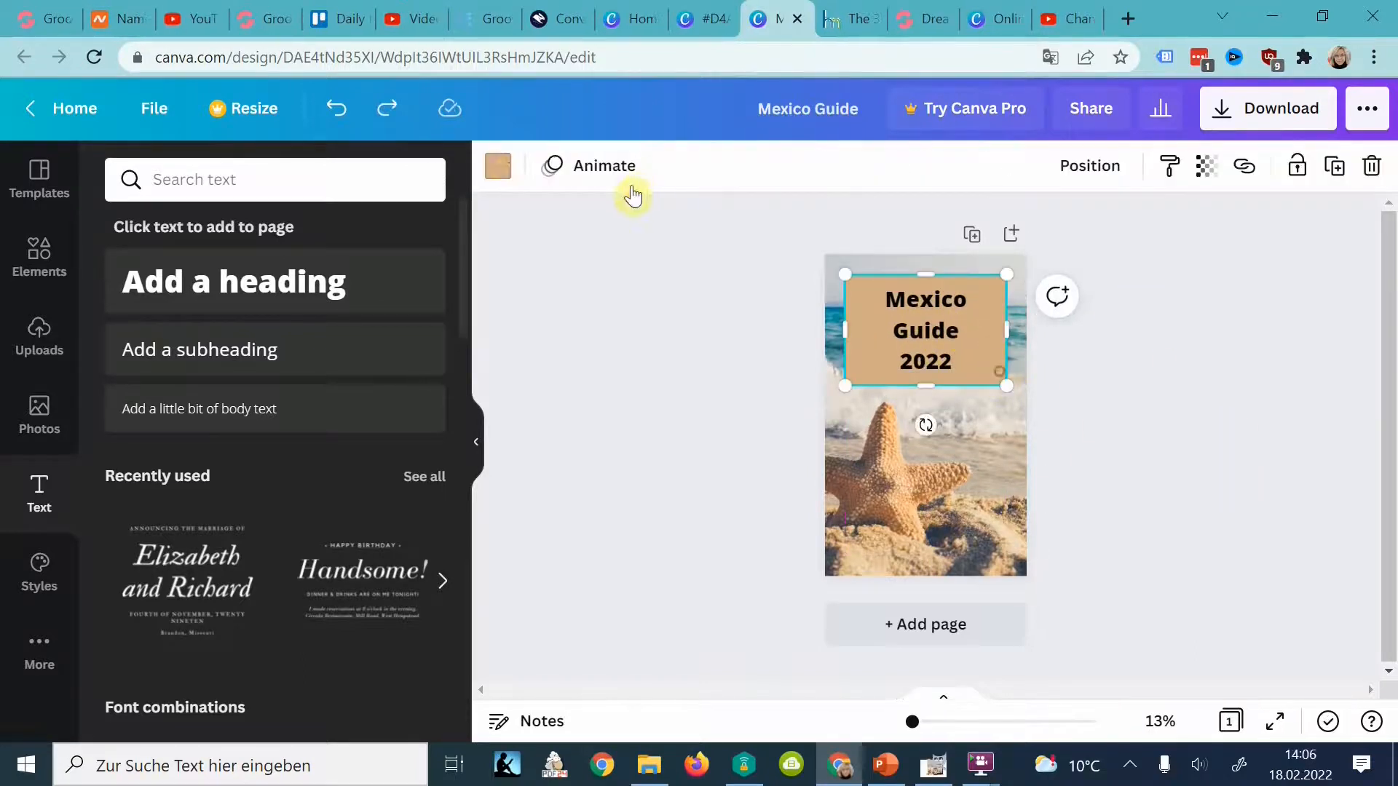
Lighten the title rectangle's fill to the custom colour #FFDFBA
click(498, 166)
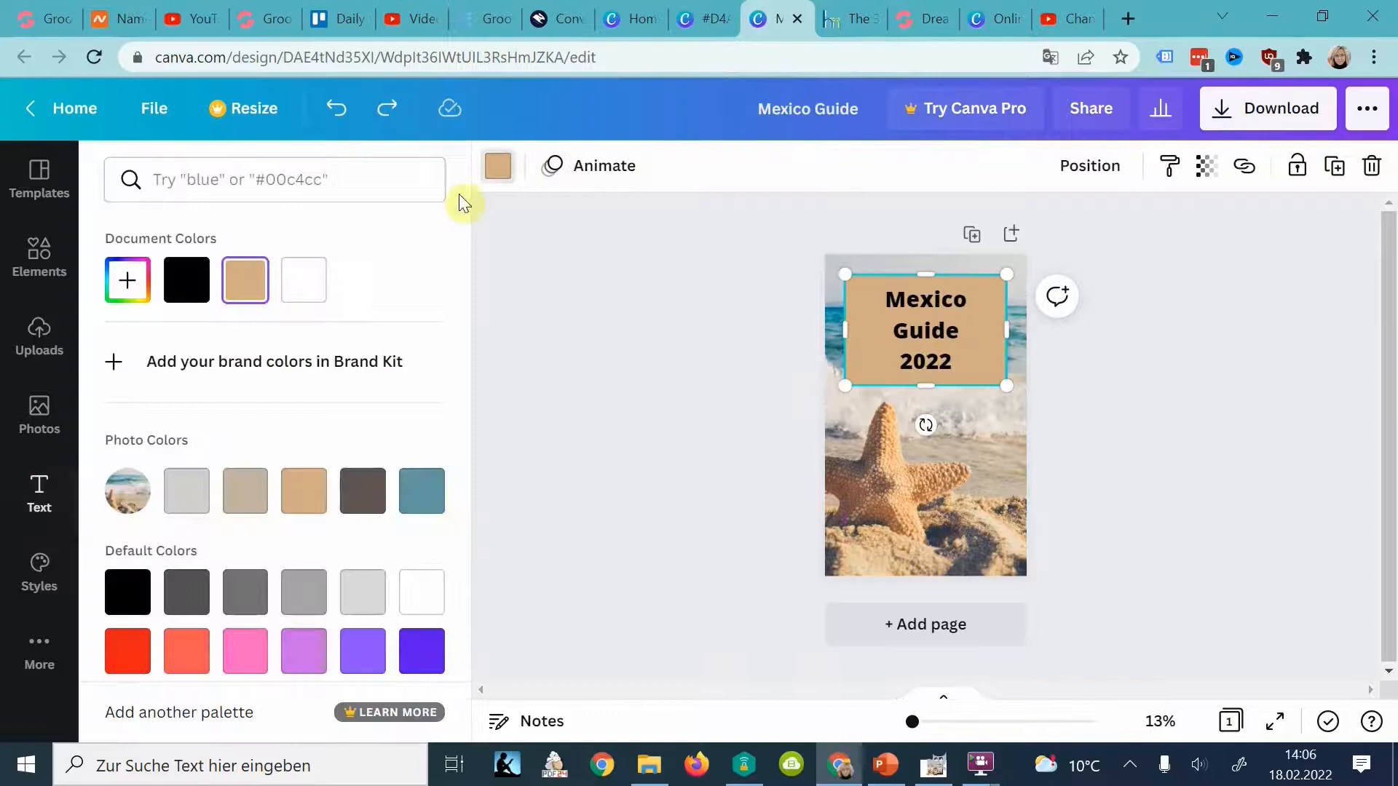
click(144, 289)
drag(228, 352, 201, 336)
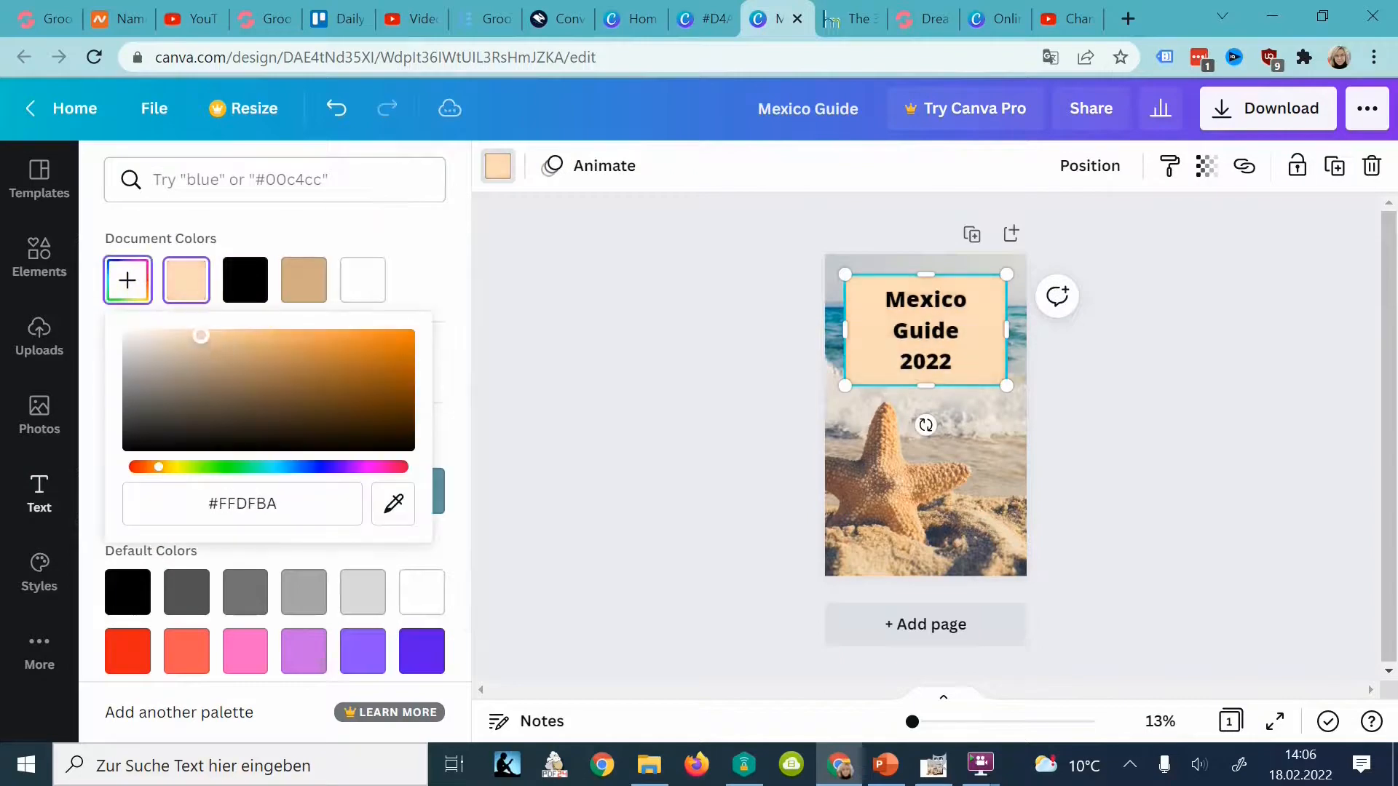
click(1040, 393)
Copy the hex code #FFDFBA from the title rectangle's fill colour
click(498, 166)
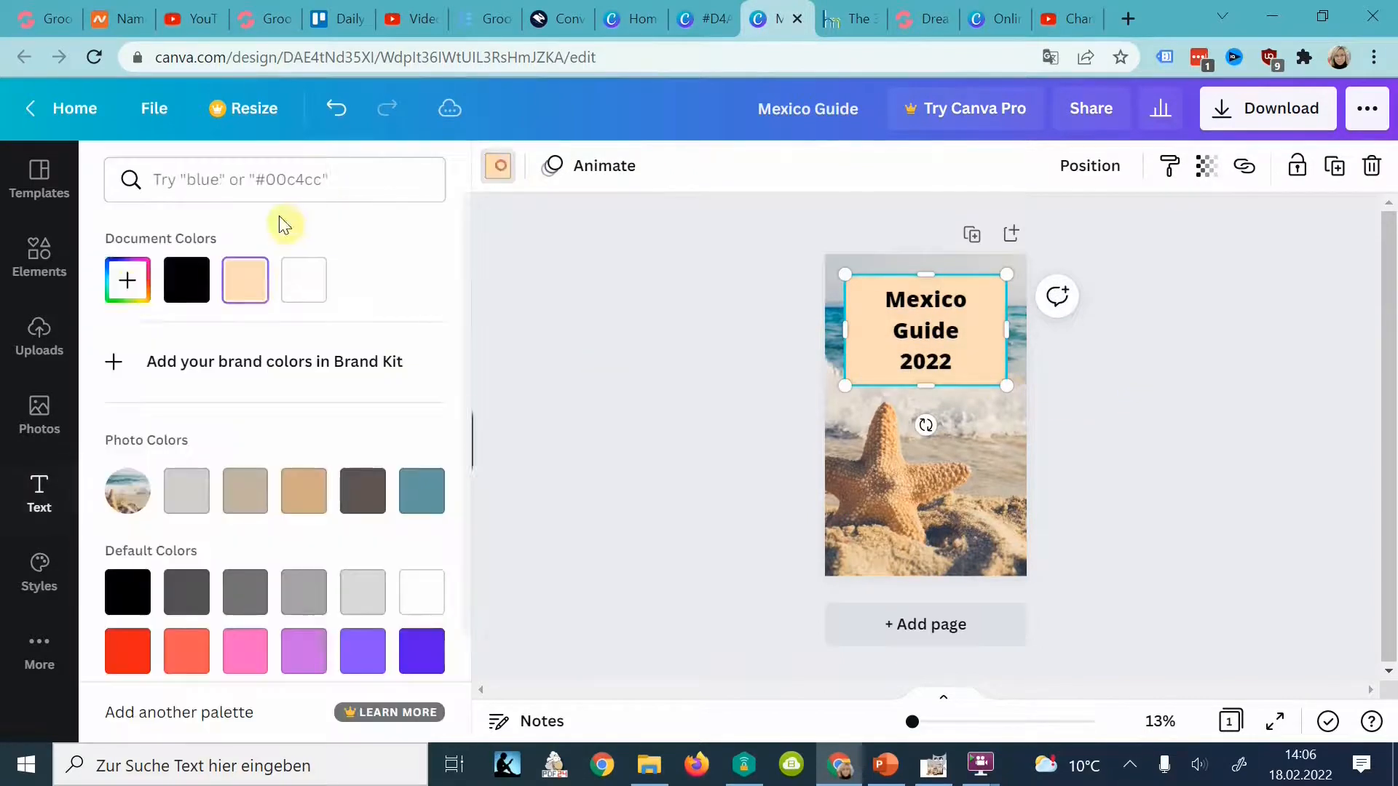
click(125, 288)
drag(312, 505, 162, 500)
key(ctrl+c)
click(40, 492)
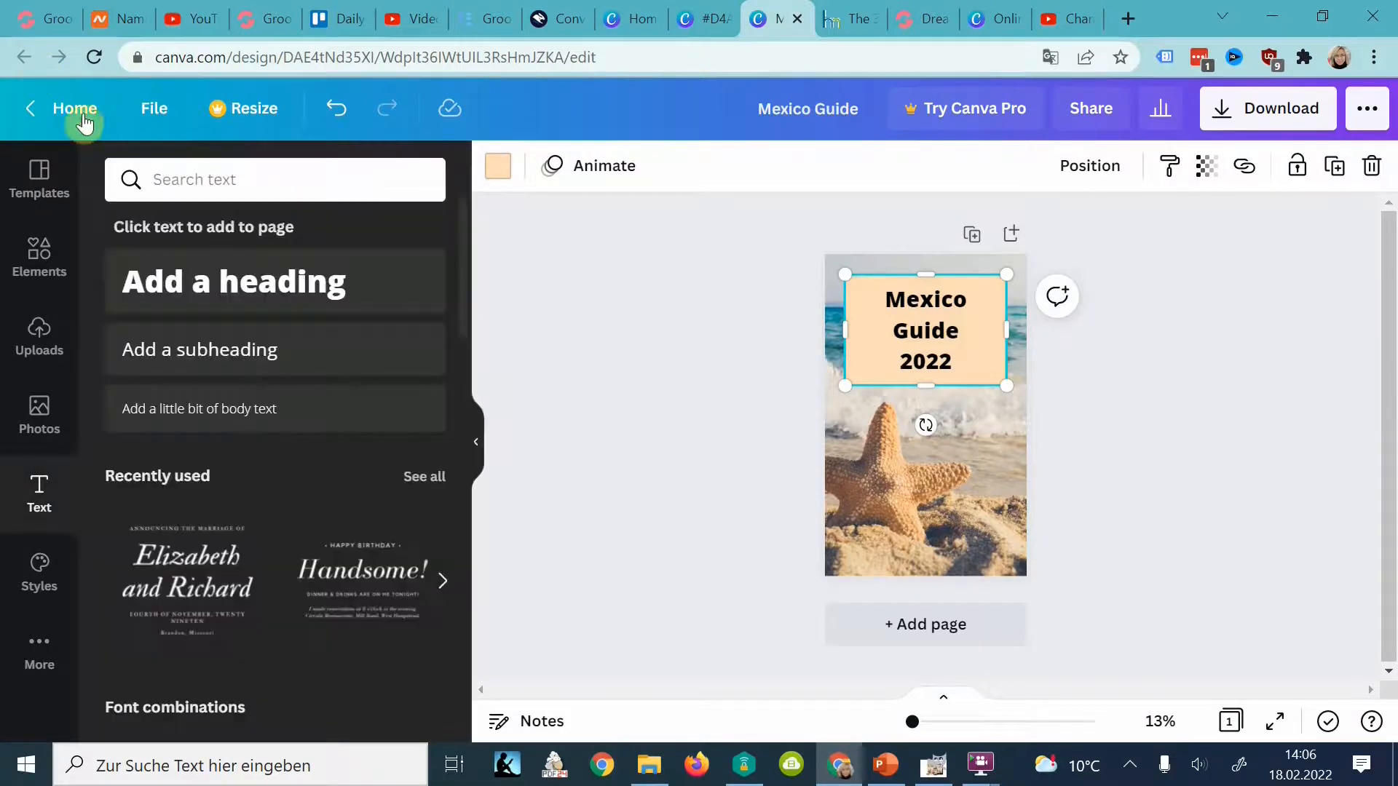
Create another custom-size design of 150 × 2250 px for the book spine
click(34, 115)
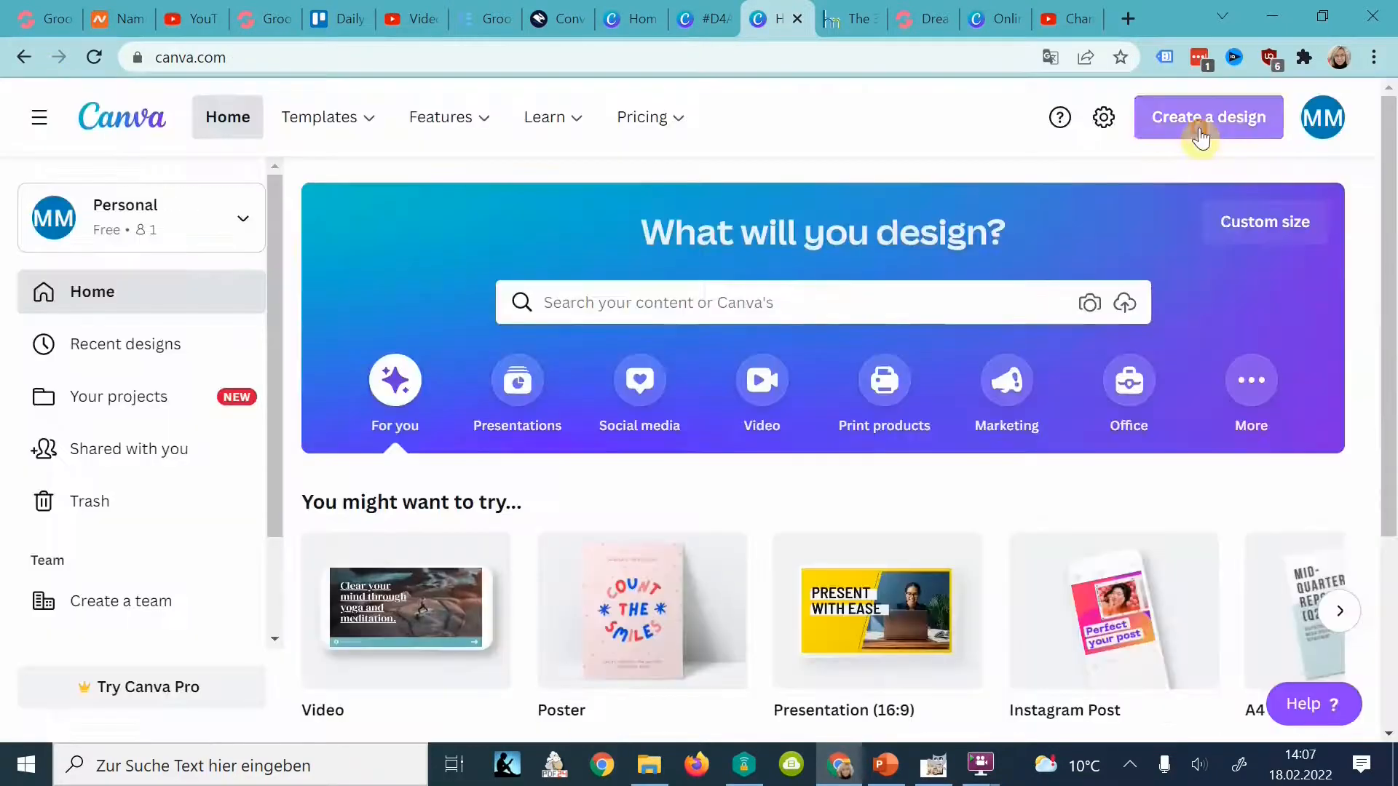
click(1202, 125)
click(968, 619)
text(150)
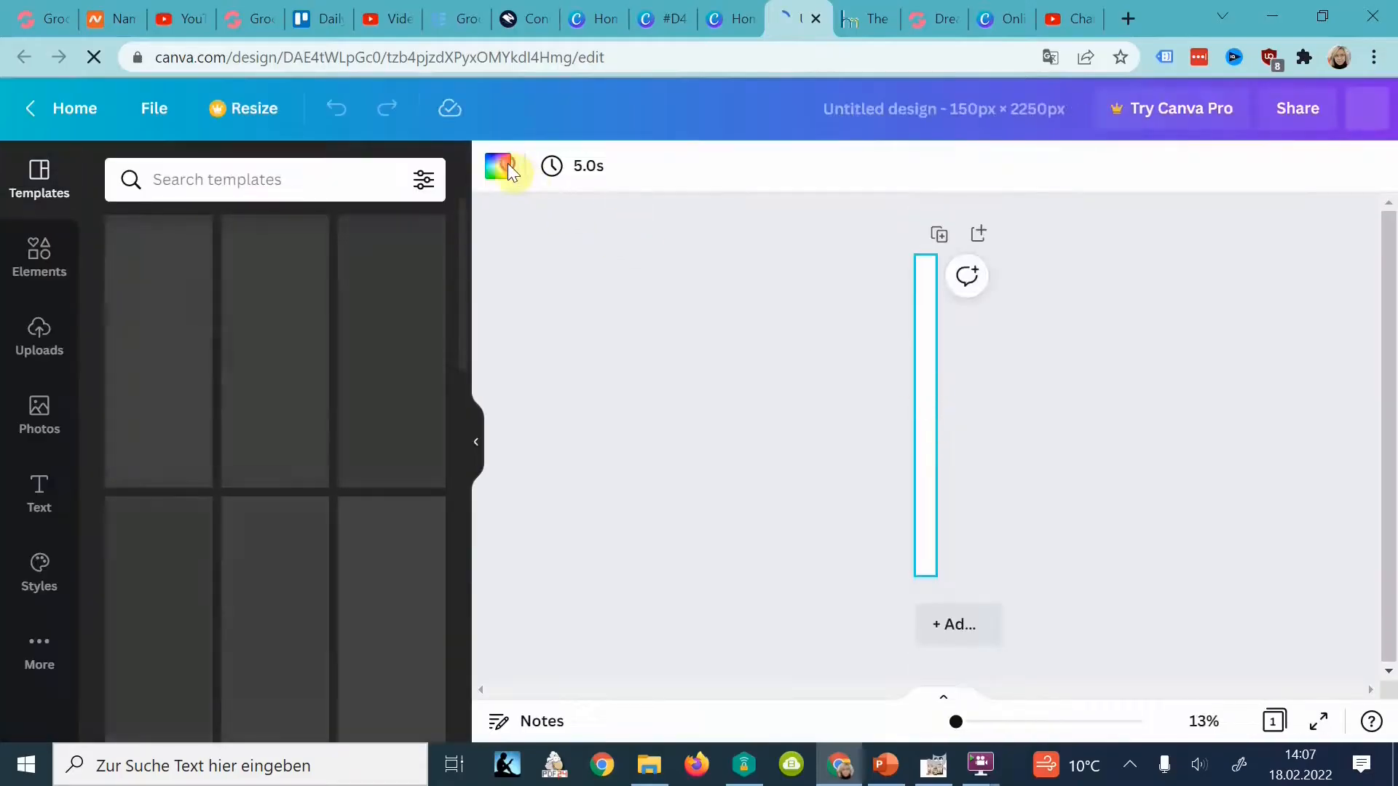
Apply the copied colour #FFDFBA to the spine's background and darken it to #D8B58C
click(508, 166)
key(ctrl+v)
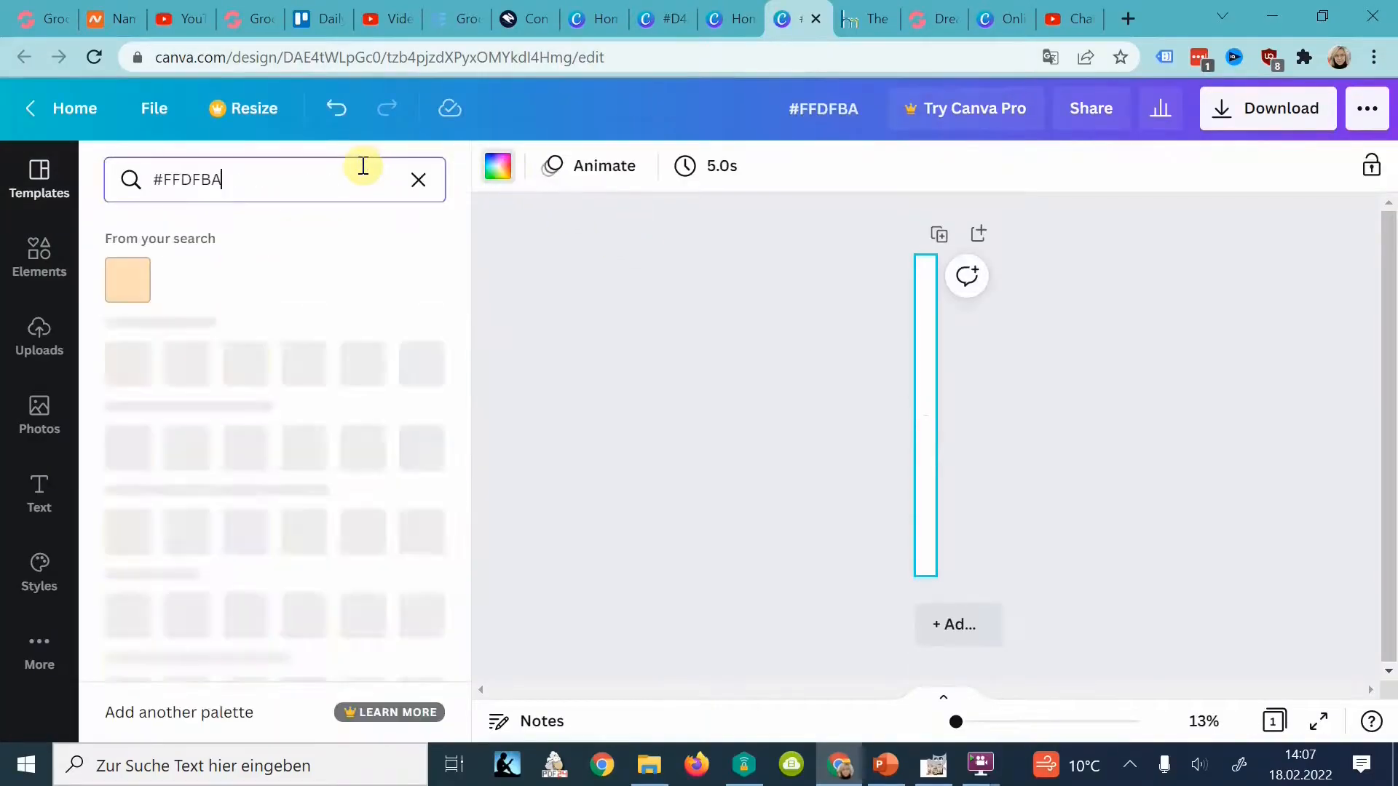
click(129, 280)
click(133, 282)
drag(201, 335, 238, 353)
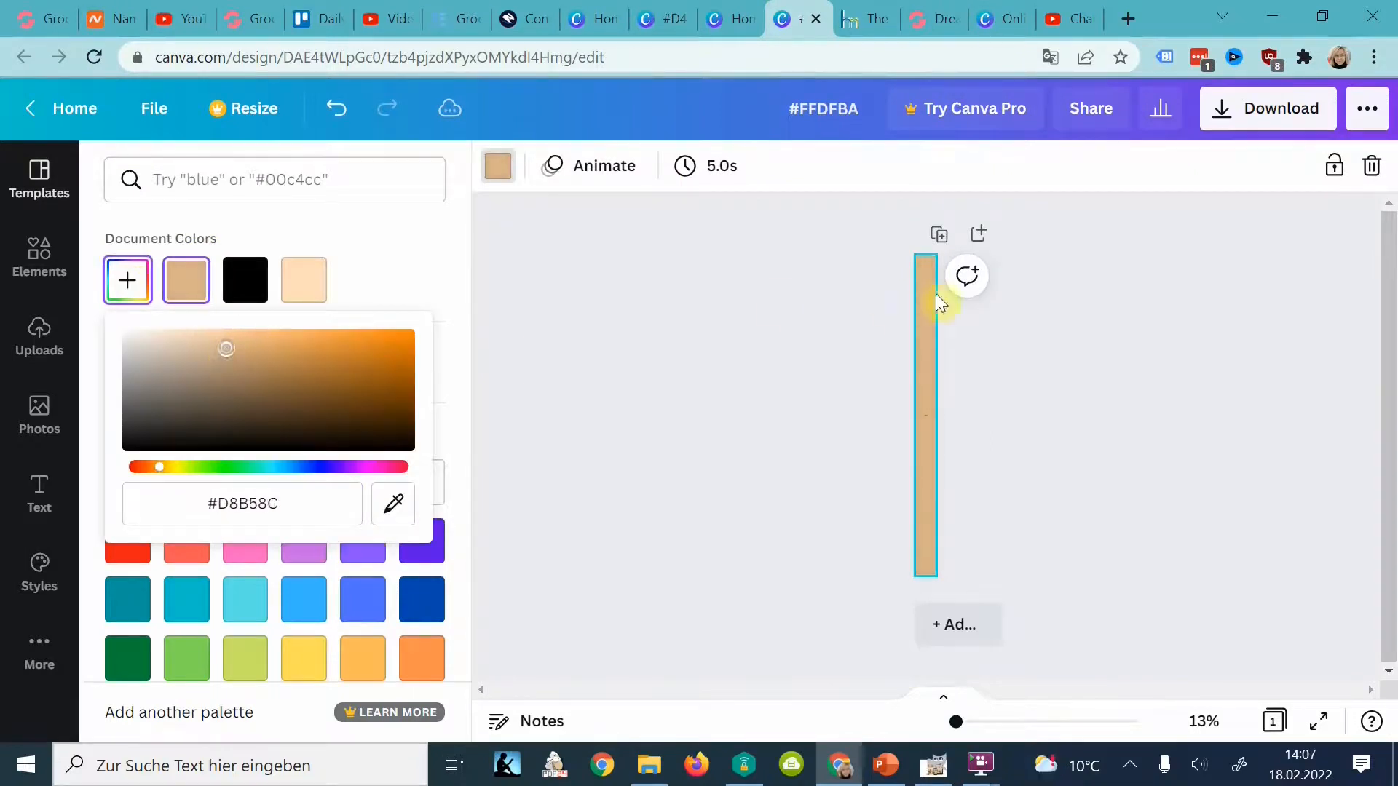
click(1172, 337)
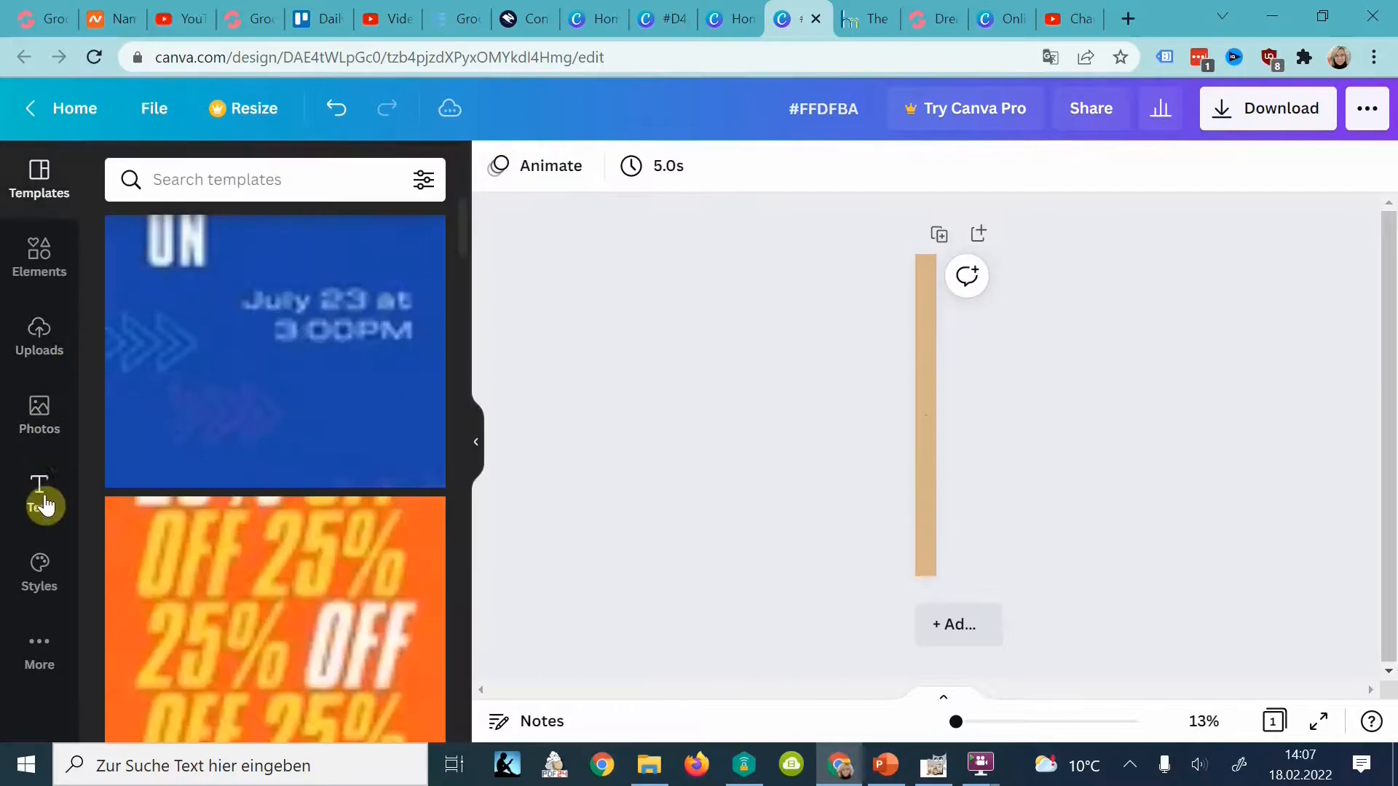
Add the heading "2022" to the spine, enlarged and rotated to read upward
click(39, 501)
click(226, 295)
drag(956, 721, 984, 727)
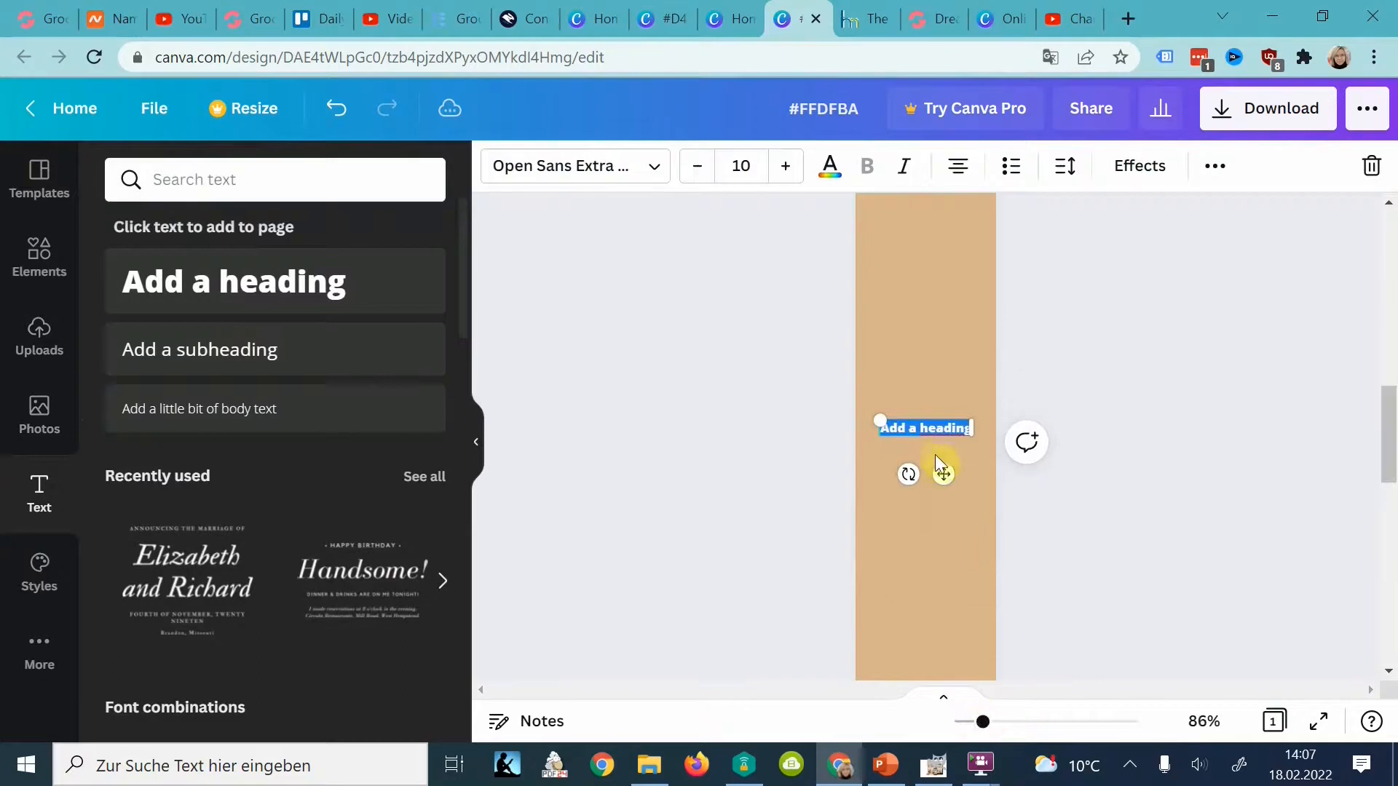
key(BackSpace)
drag(915, 429, 845, 381)
drag(892, 458, 958, 424)
Move the rotated heading down so it sits near the lower end of the spine
drag(887, 399, 923, 599)
scroll(924, 598, down, 5)
drag(930, 255, 933, 458)
scroll(929, 590, down, 5)
click(1215, 431)
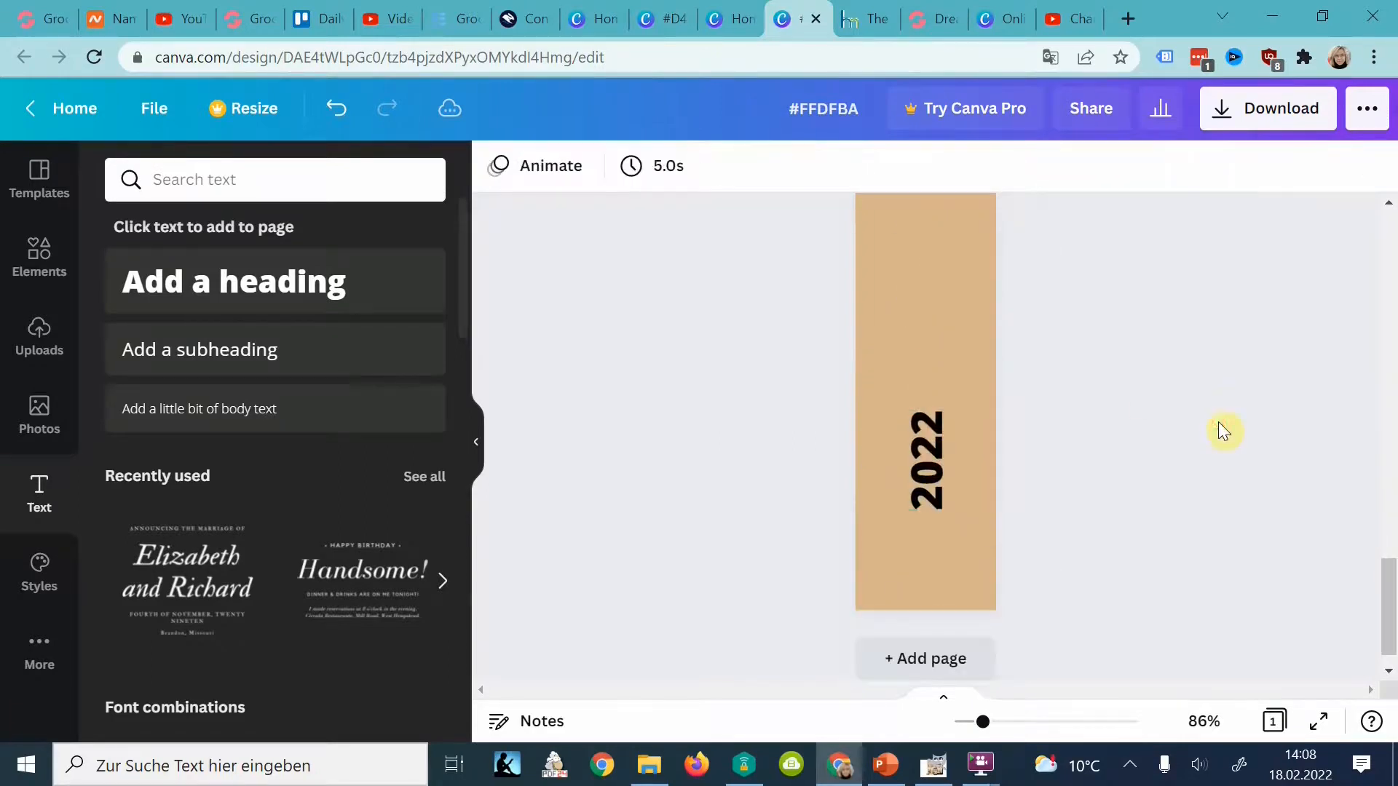
Download the spine design and the Mexico Guide front cover design as PNG files
click(1248, 109)
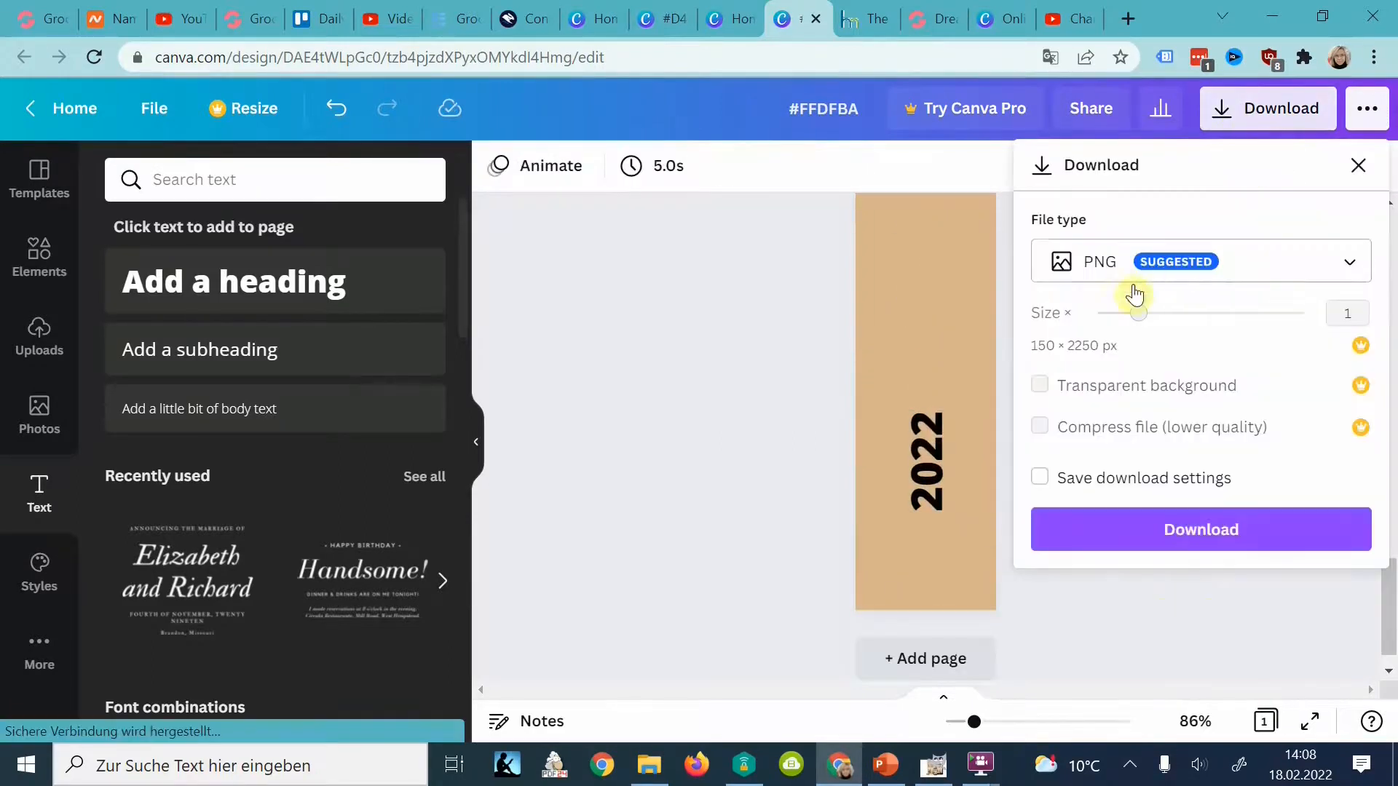
click(1173, 533)
key(ctrl+shift+Tab)
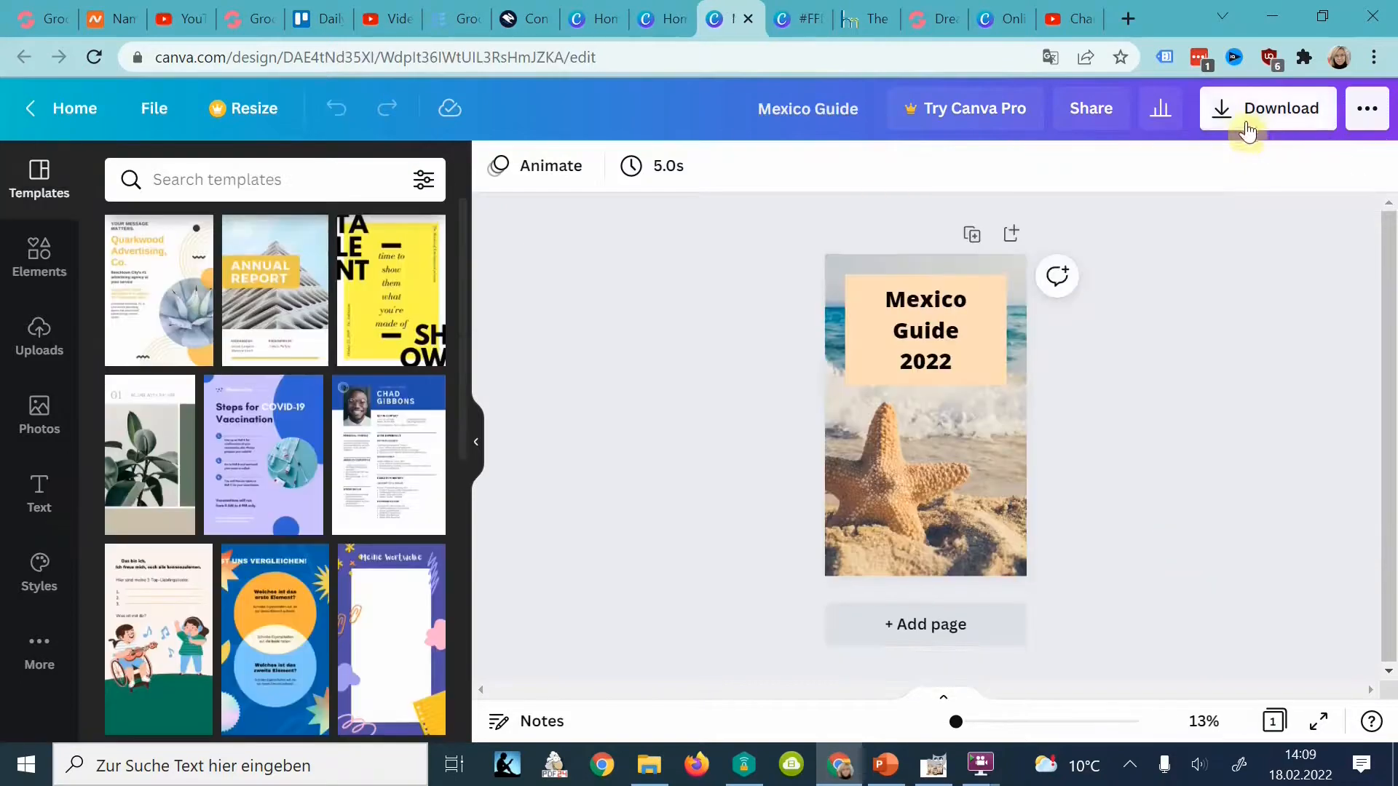
click(1245, 109)
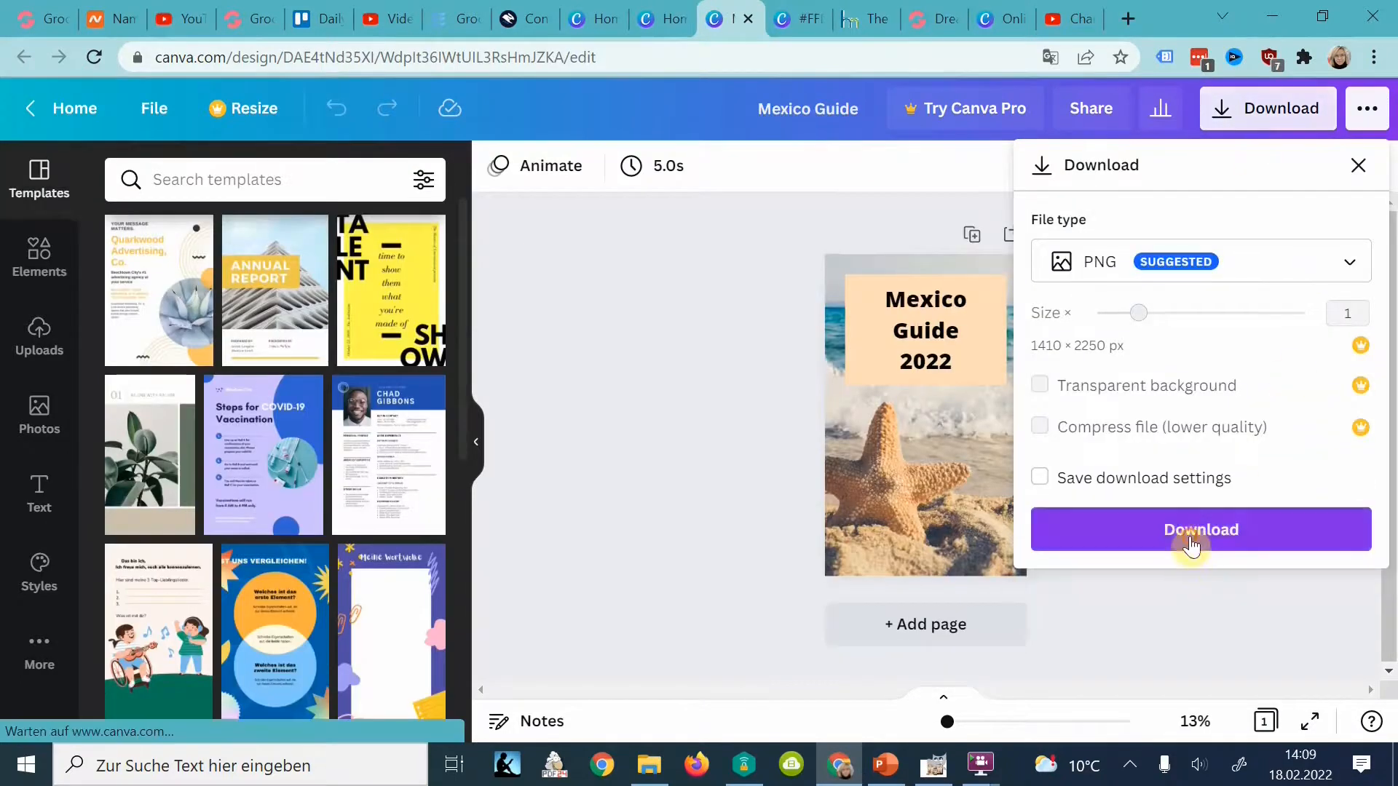
click(1197, 559)
Switch to DIY Book Covers, choose the composite mockup showing a book with a phone and tablet in front, and continue to the cover image step
key(ctrl+Tab)
key(ctrl+Tab)
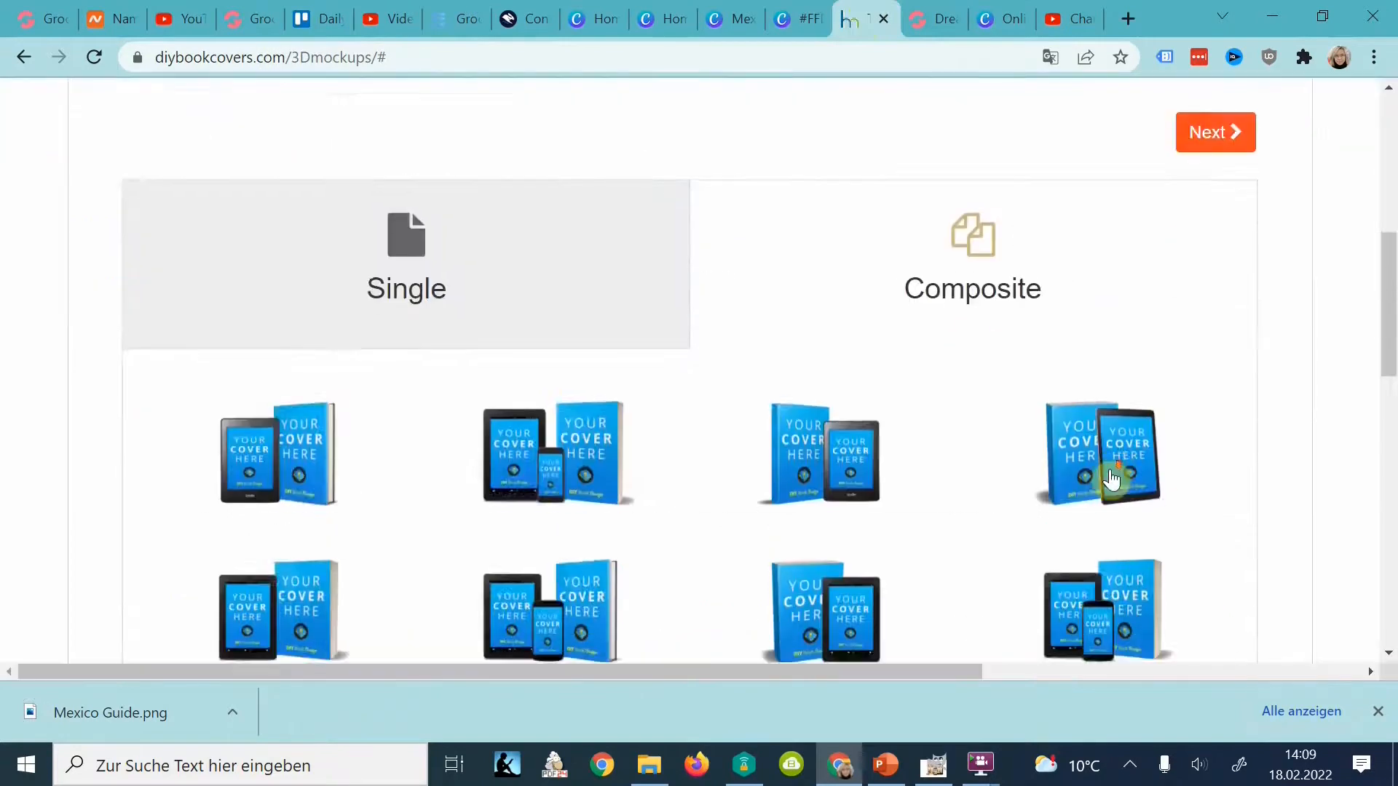
scroll(1108, 477, down, 5)
click(555, 601)
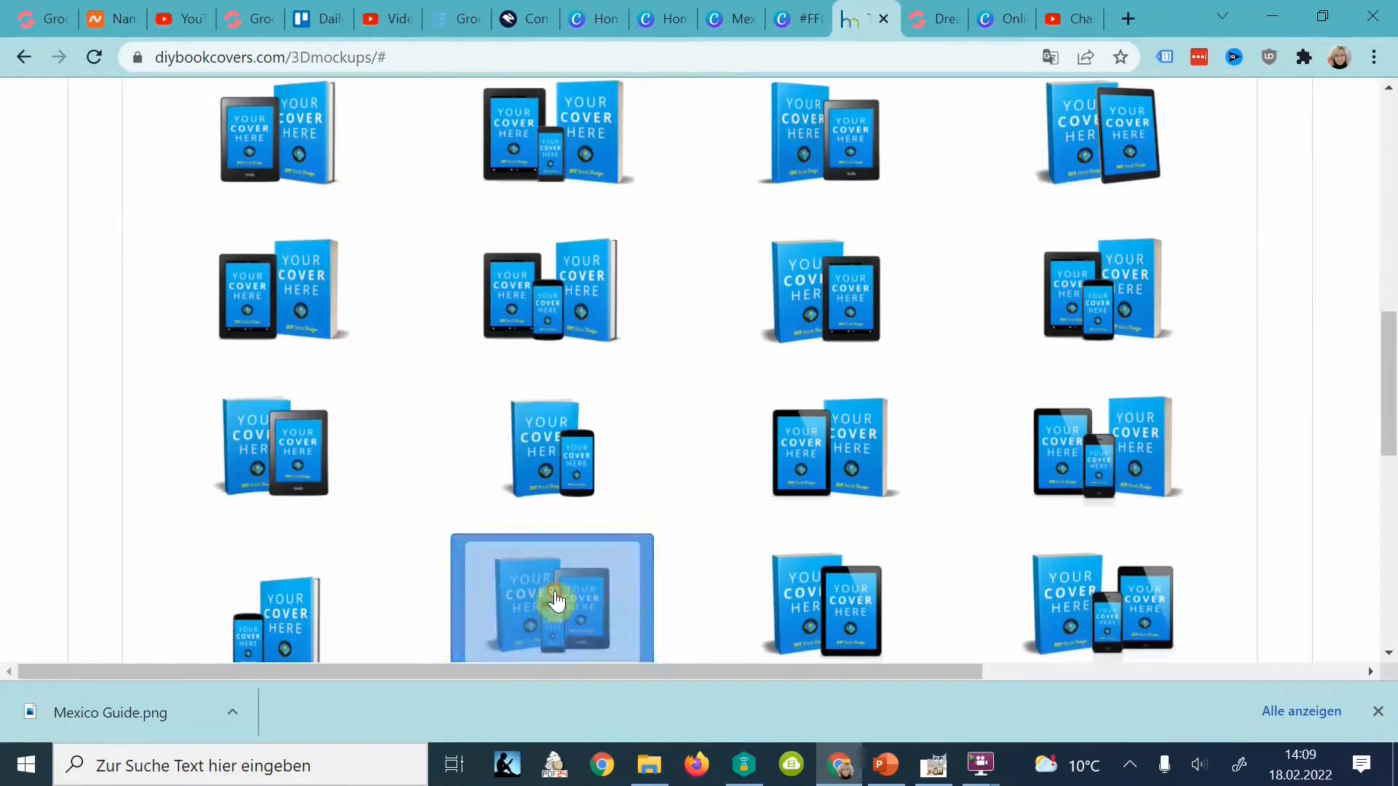
scroll(750, 577, up, 10)
click(1246, 469)
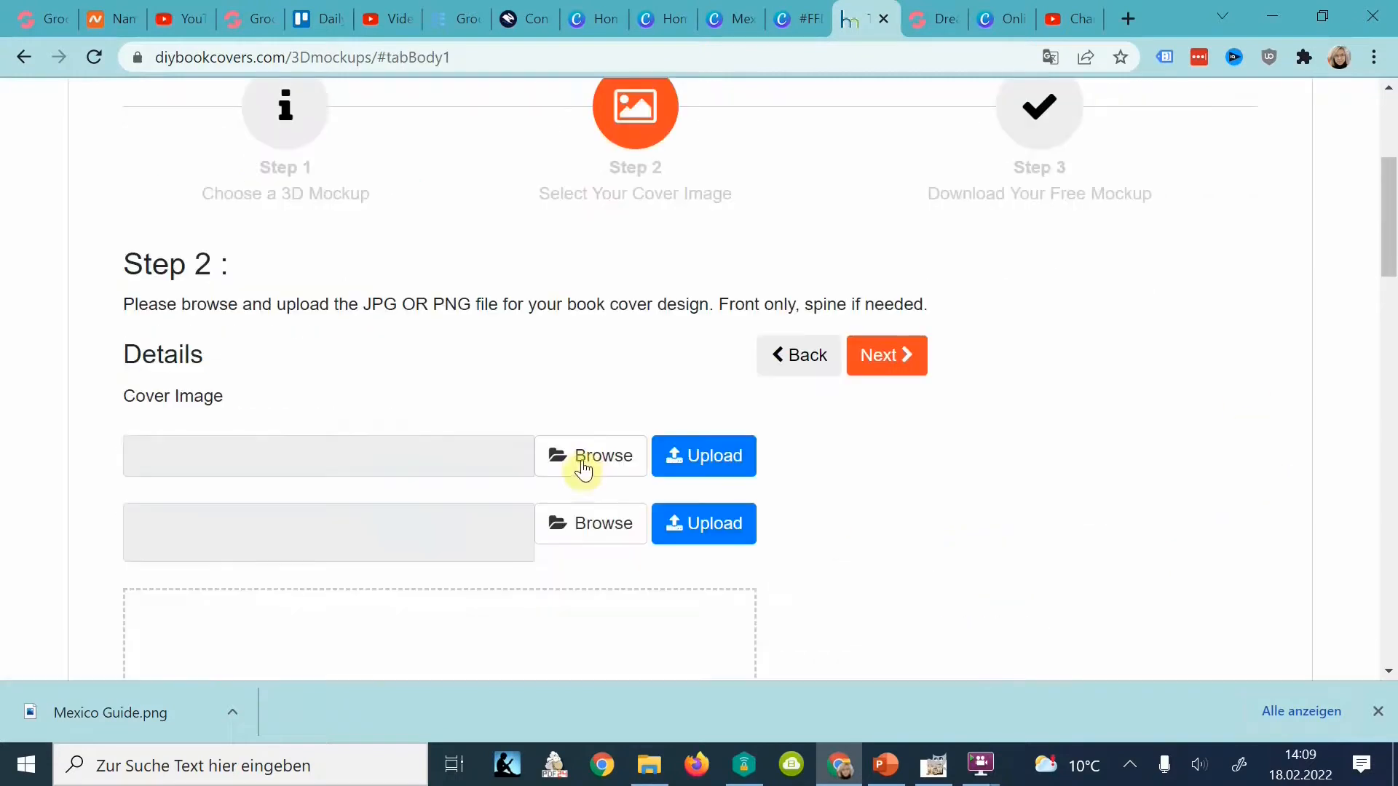
Select Mexico Guide.png from the Downloads folder as the front cover image and upload it
click(586, 464)
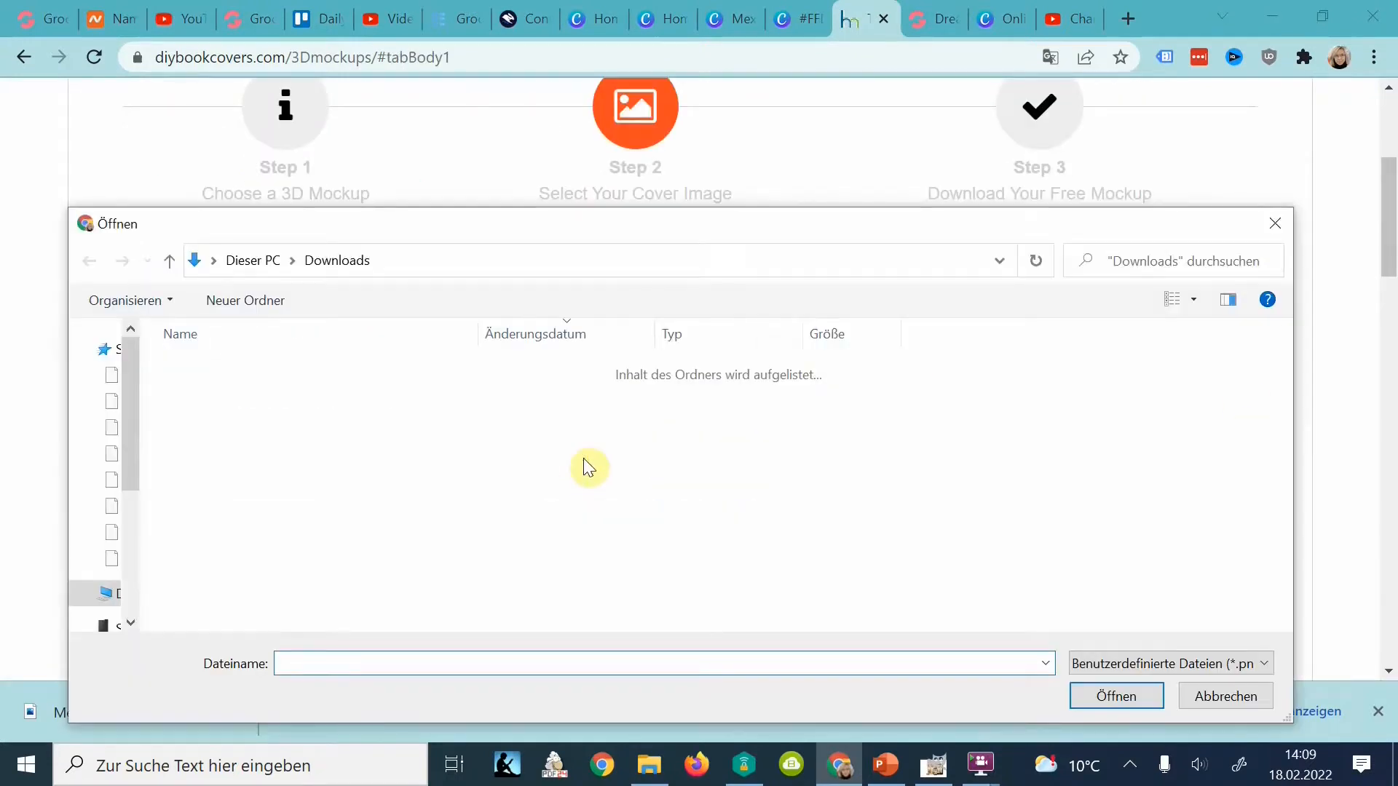
click(421, 395)
click(1115, 696)
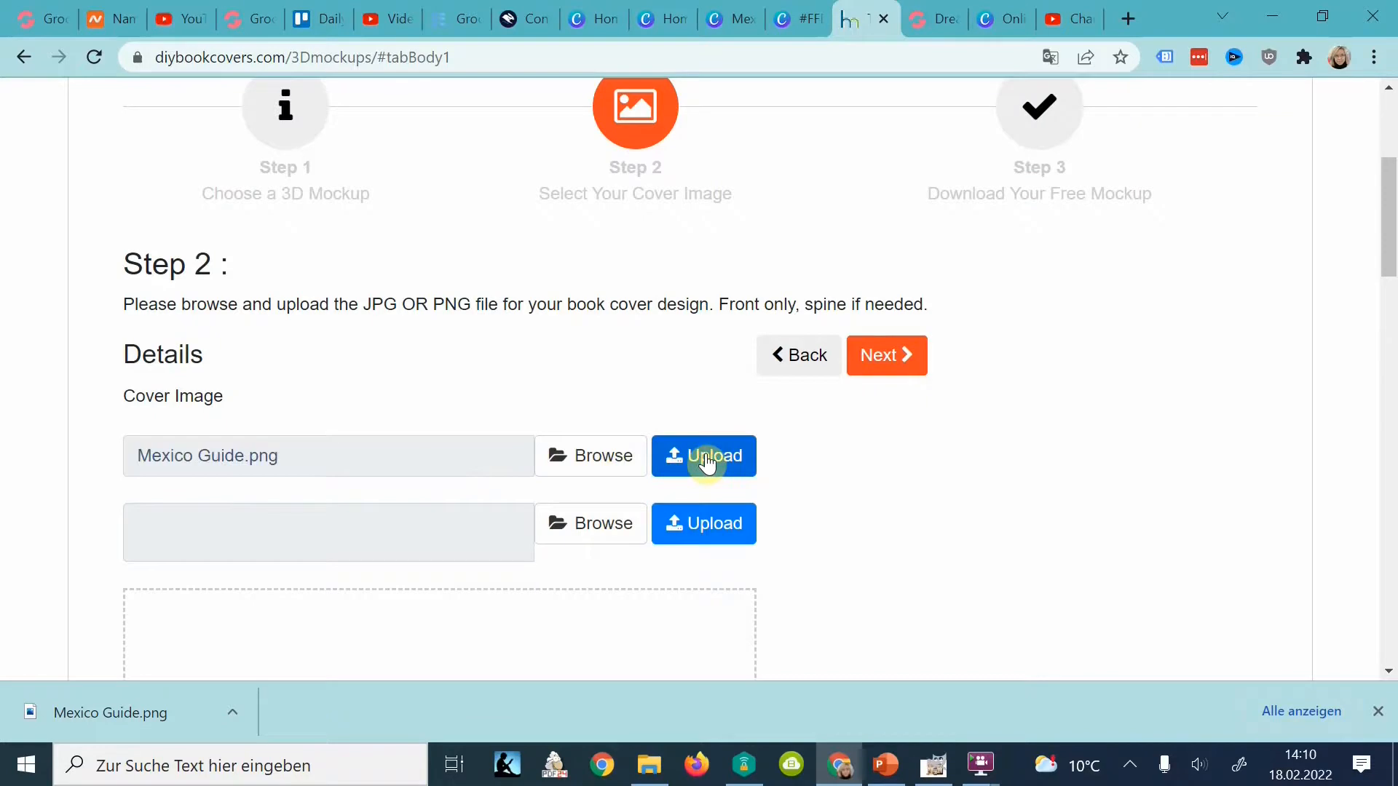
Select #FFDFBA.png from the Downloads folder as the spine image and upload it
click(605, 528)
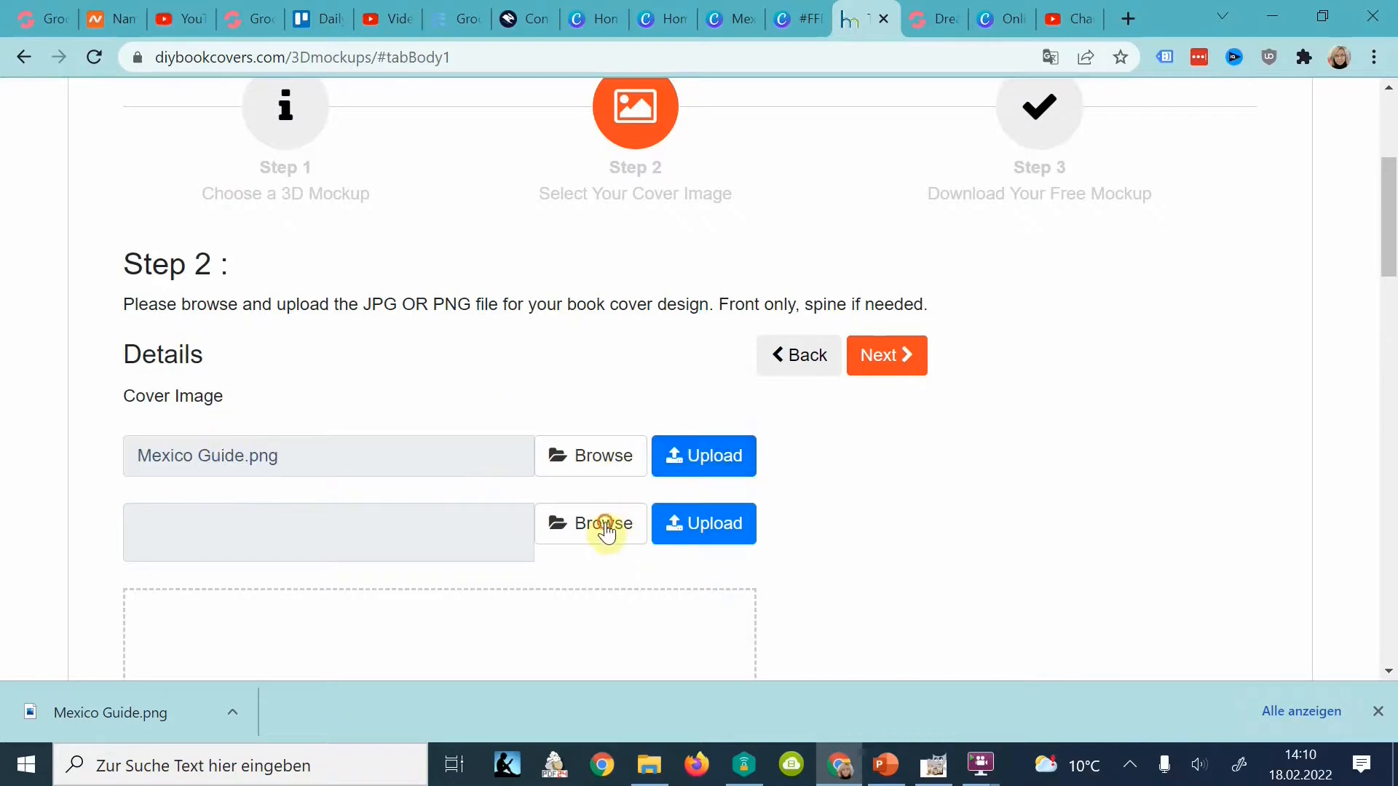
click(296, 418)
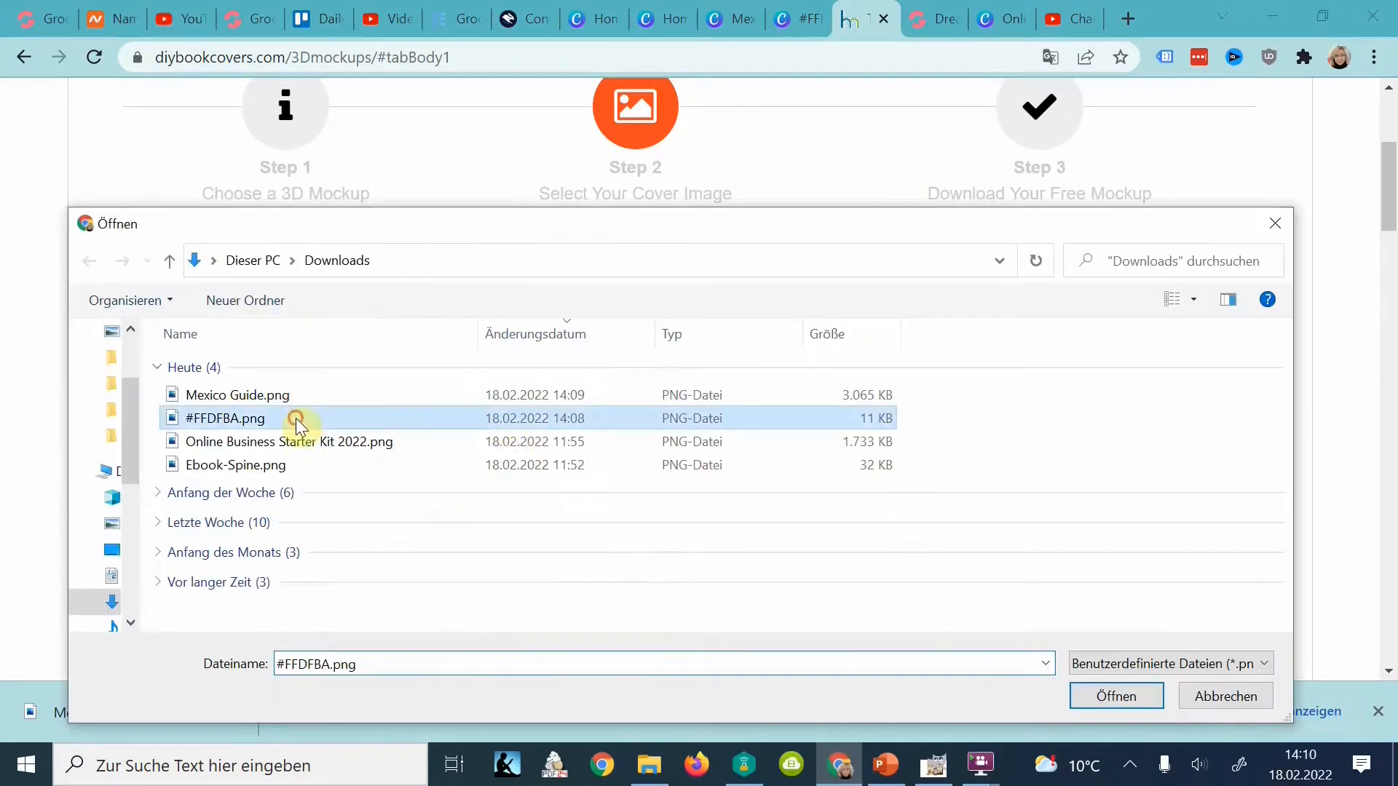
click(1110, 696)
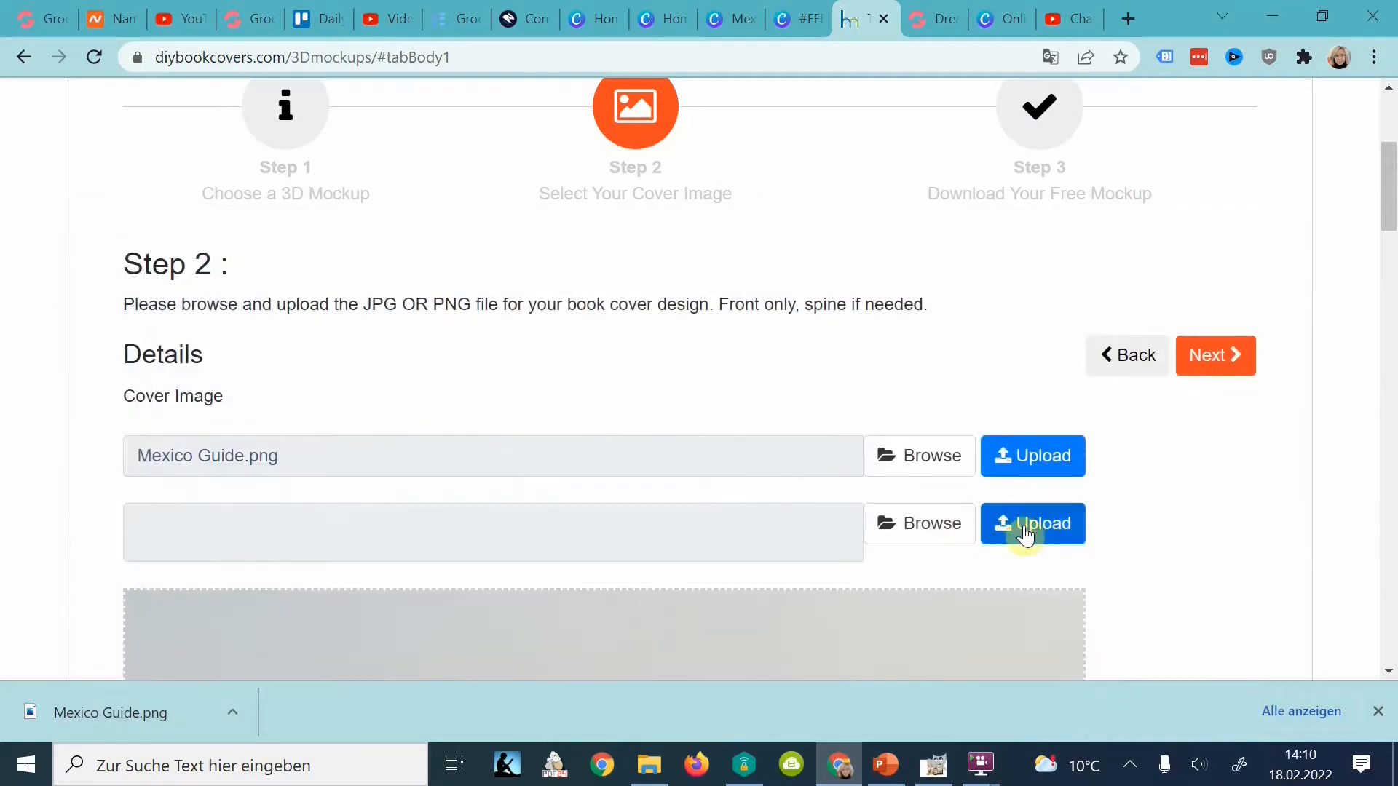
click(1002, 531)
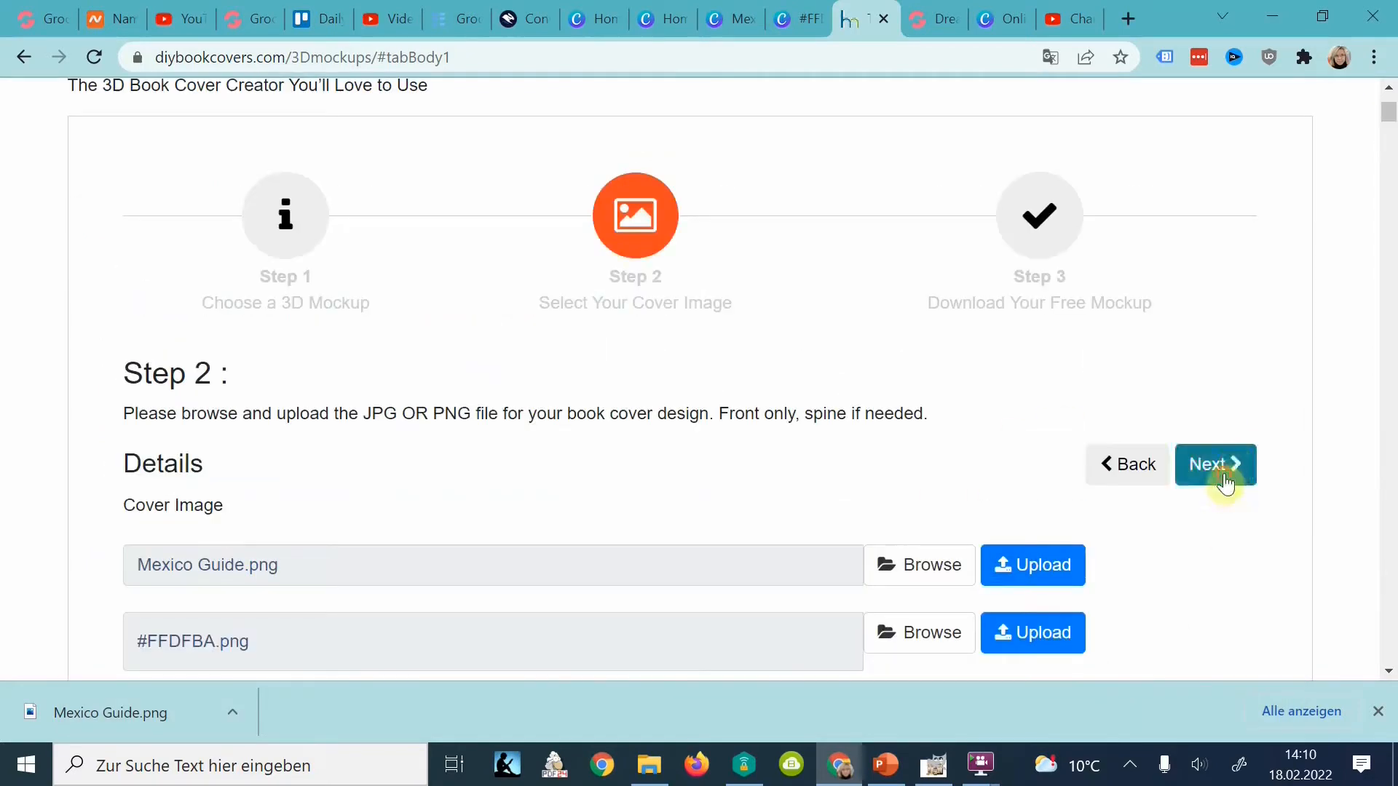
Continue to the final mockup step and save the 3D mockup as both PNG and JPG
click(1226, 475)
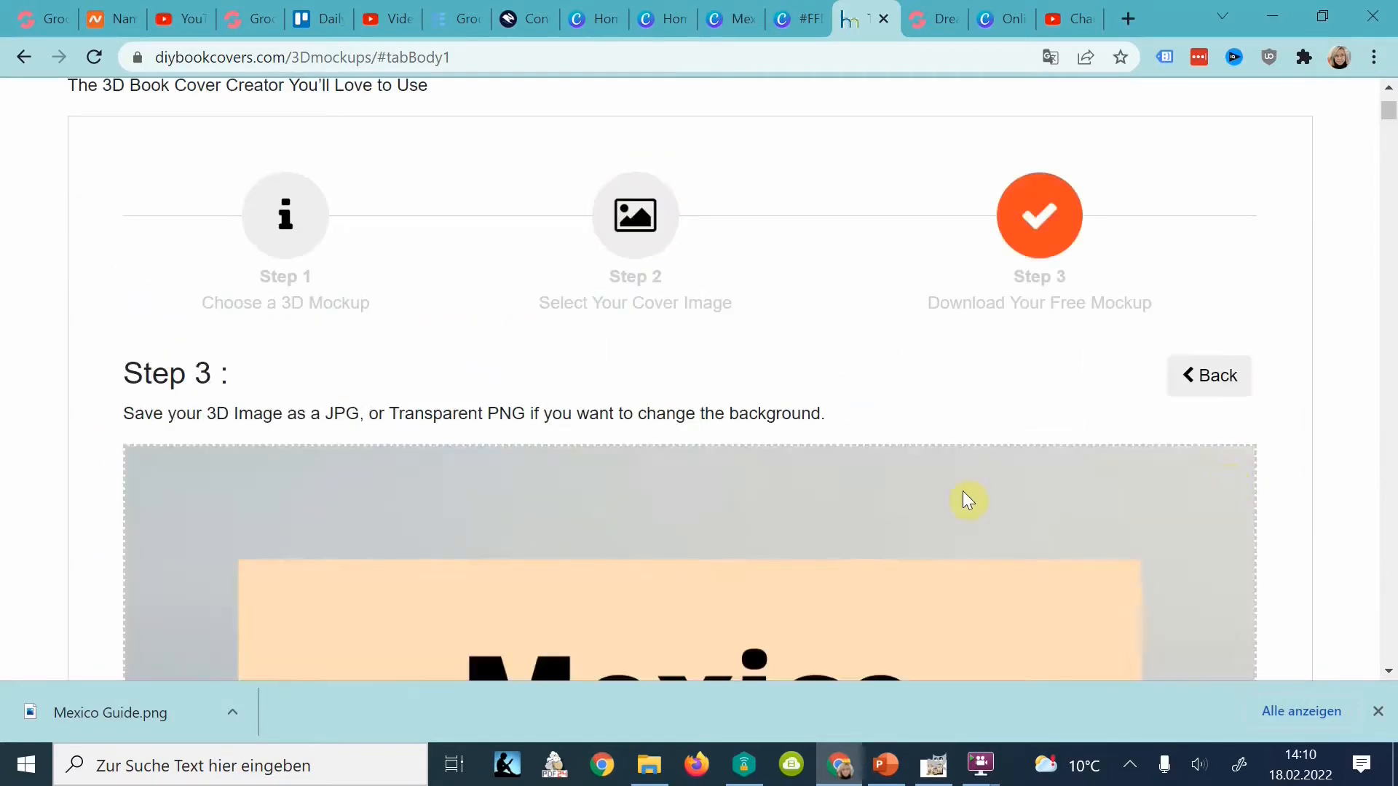
scroll(964, 491, down, 12)
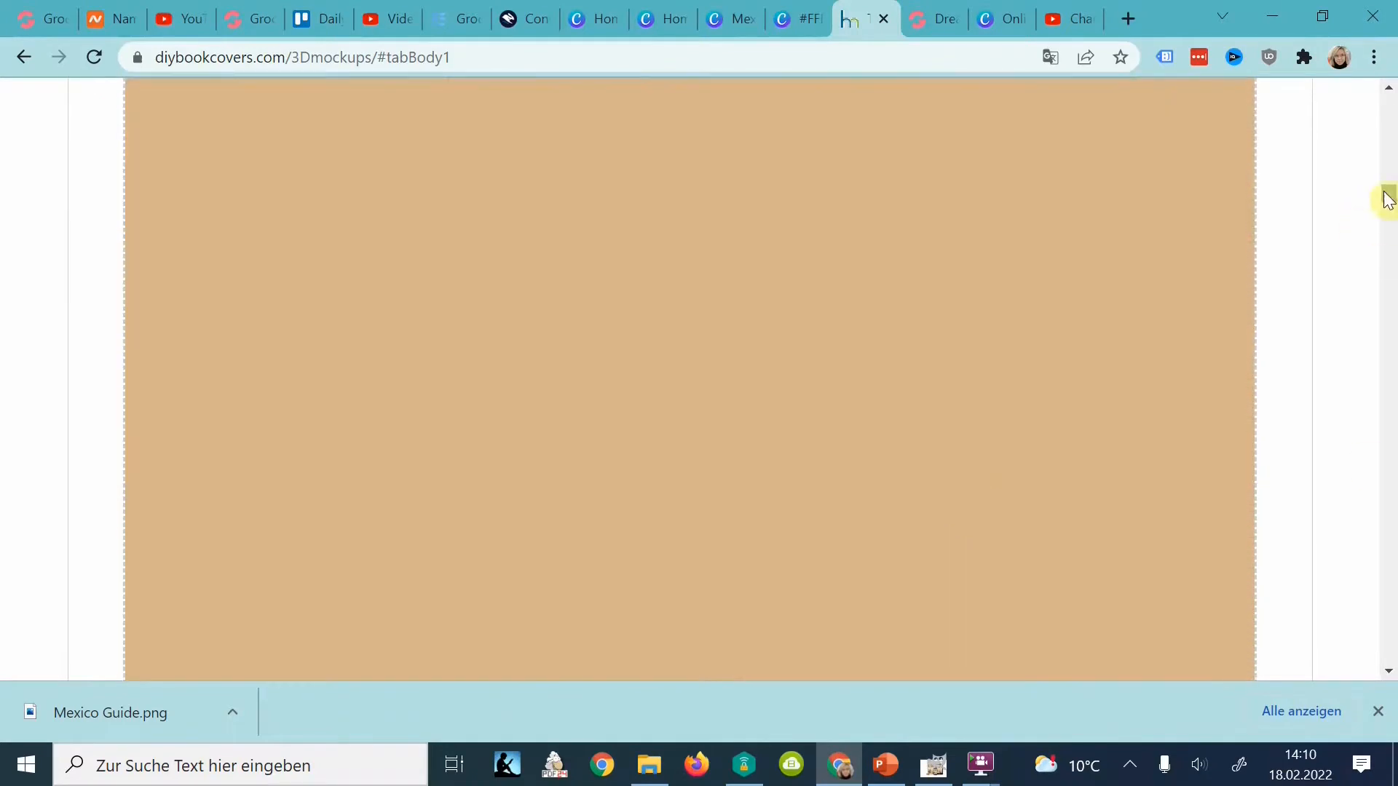
drag(1391, 310, 1396, 484)
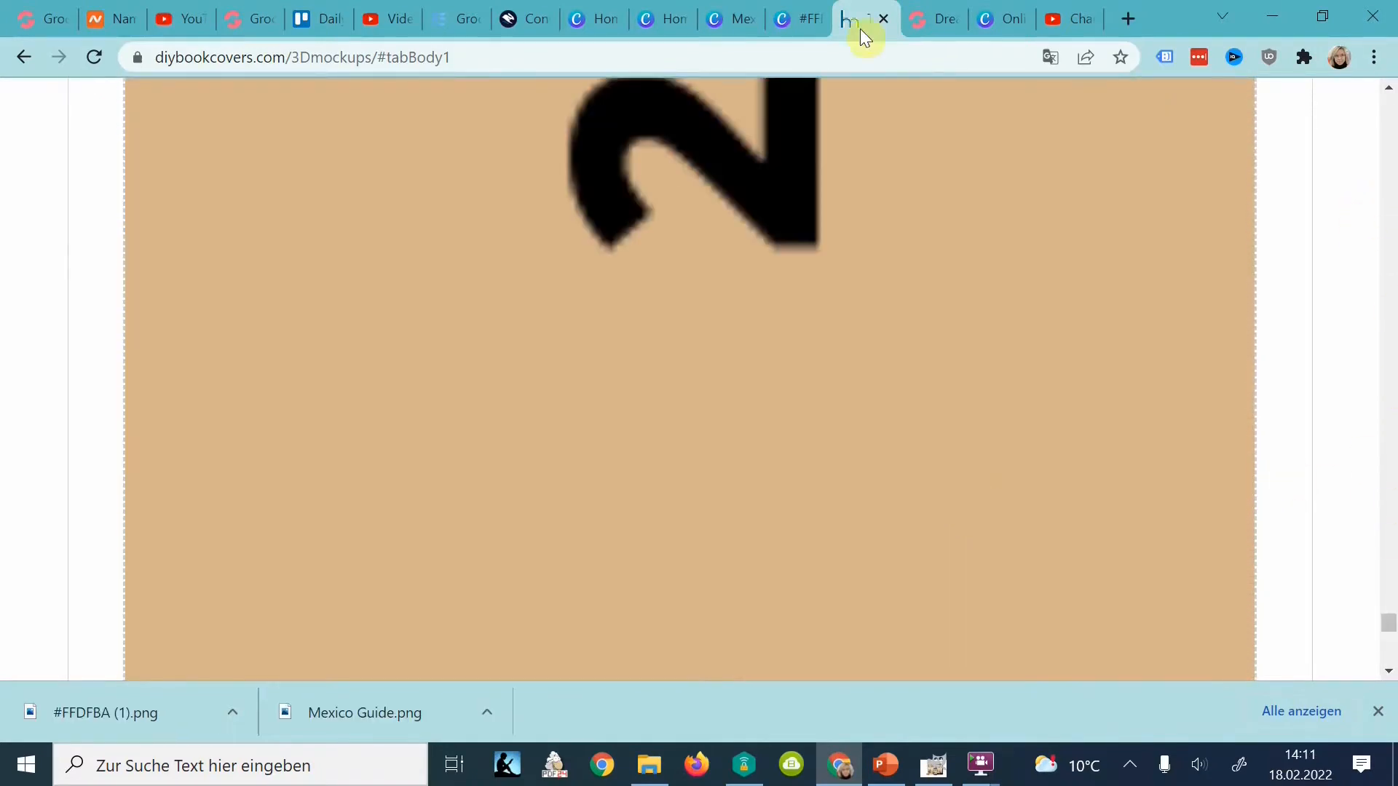
scroll(876, 285, up, 3)
scroll(882, 381, down, 1)
scroll(884, 384, down, 5)
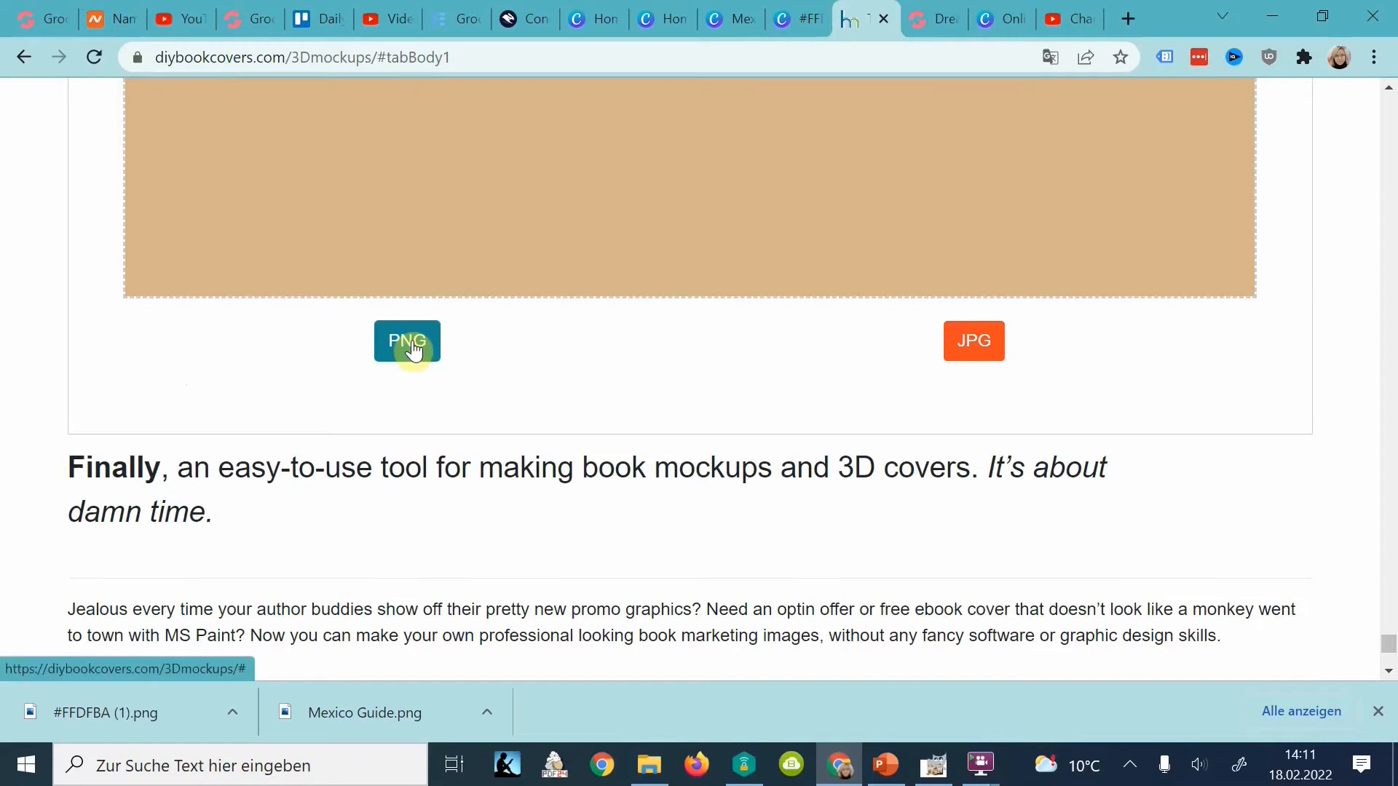
click(414, 345)
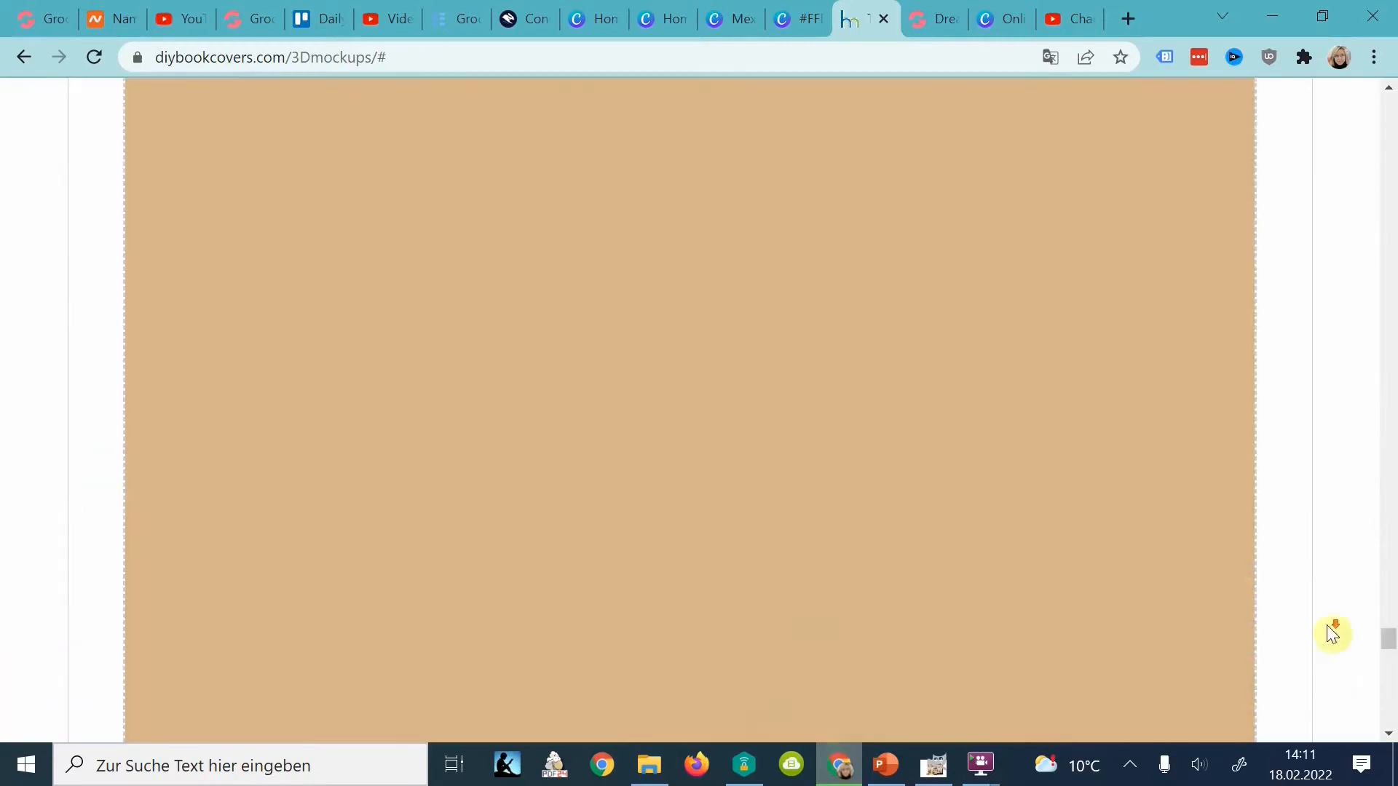
drag(1389, 636, 1391, 713)
click(975, 151)
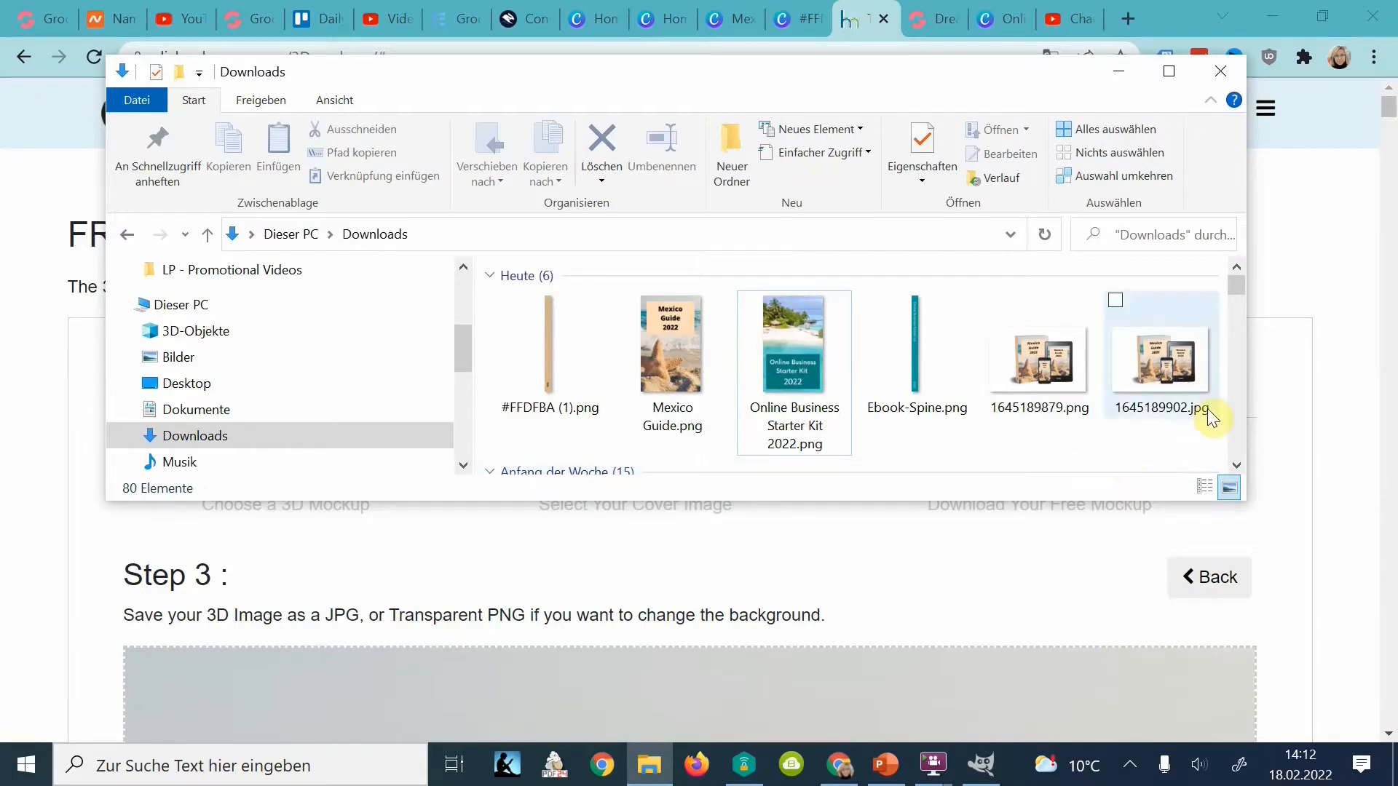
Switch to GIMP and open the downloaded mockup 1645189879.png from the Downloads folder in it
click(985, 770)
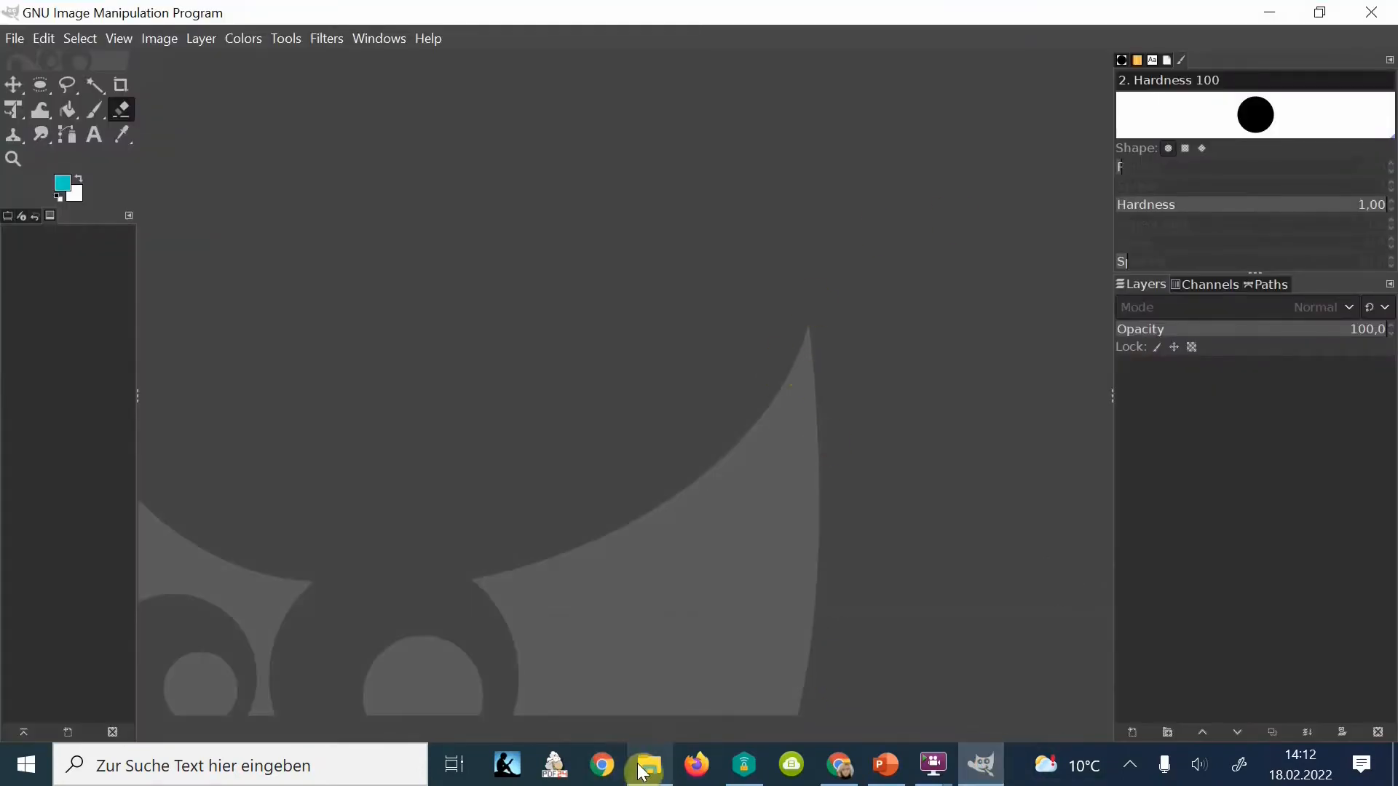
click(644, 771)
drag(1040, 356, 705, 632)
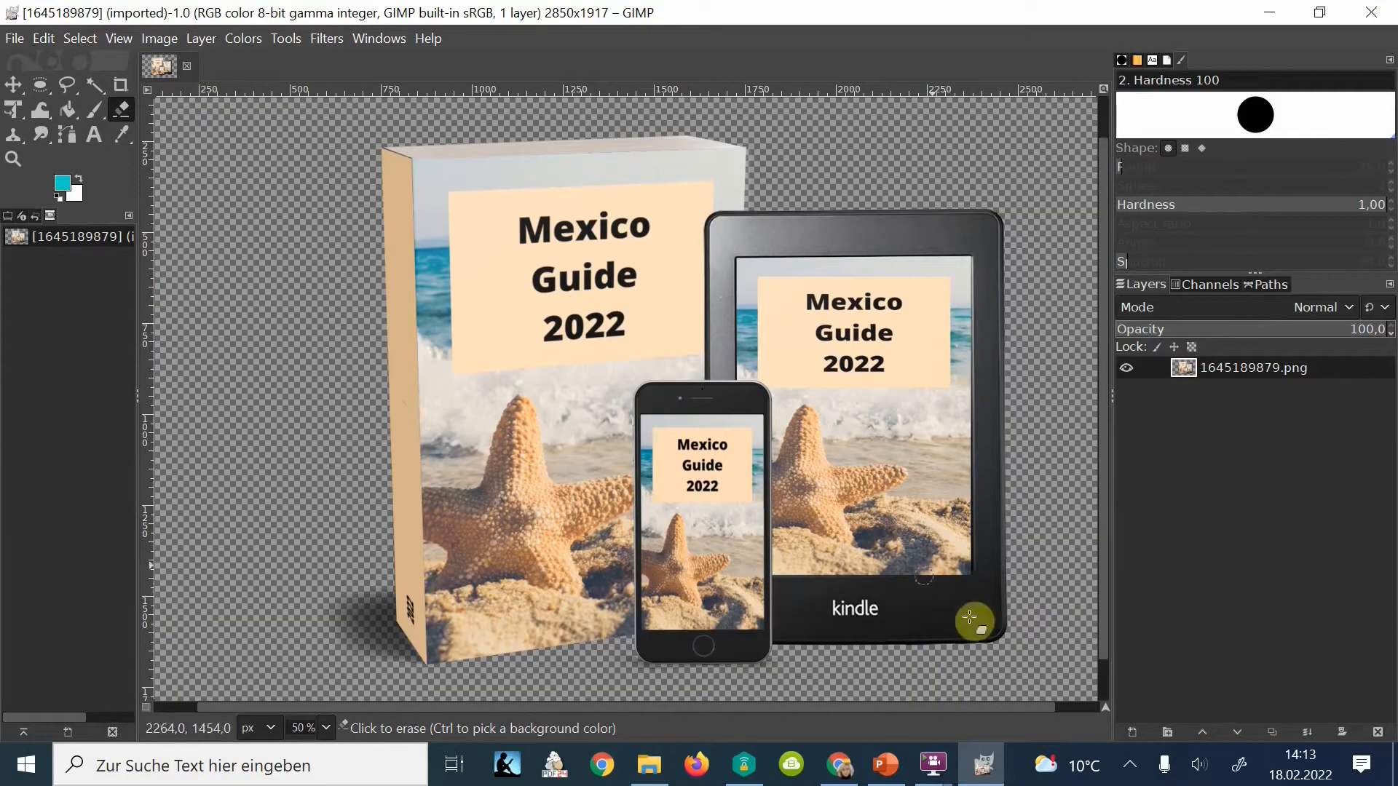
Scale the mockup image to a width of 1850 px, keeping its proportions
click(159, 41)
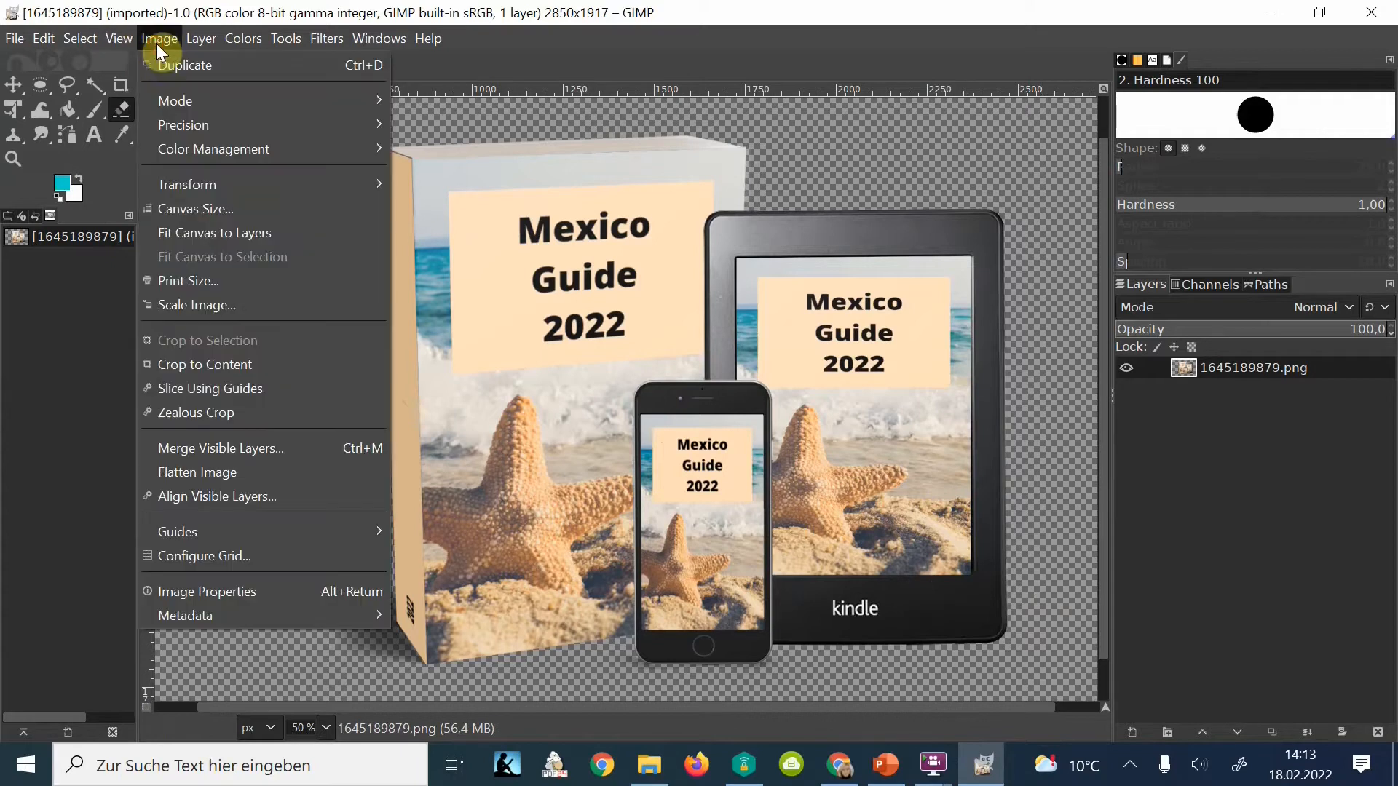
click(241, 306)
click(670, 339)
key(BackSpace)
text(1850)
key(Return)
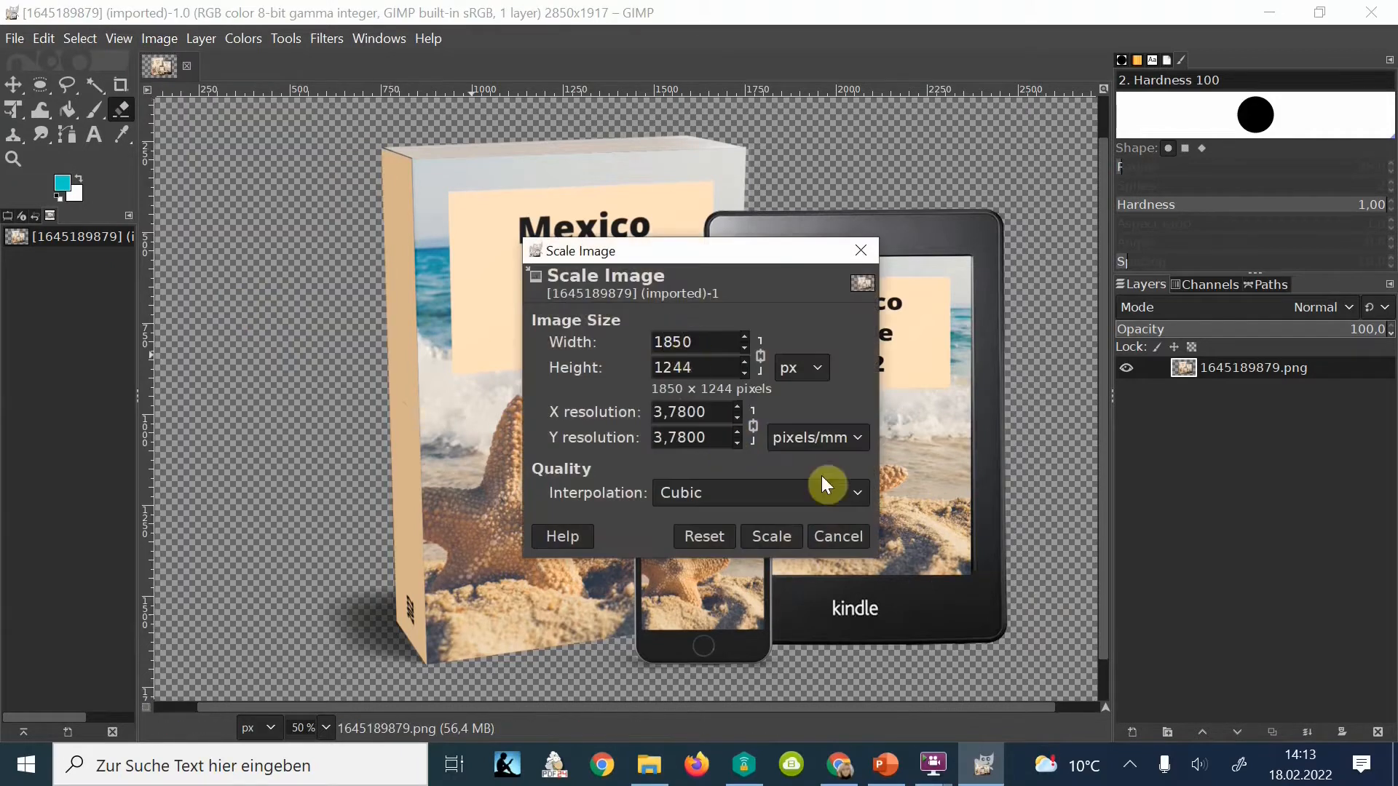
click(768, 537)
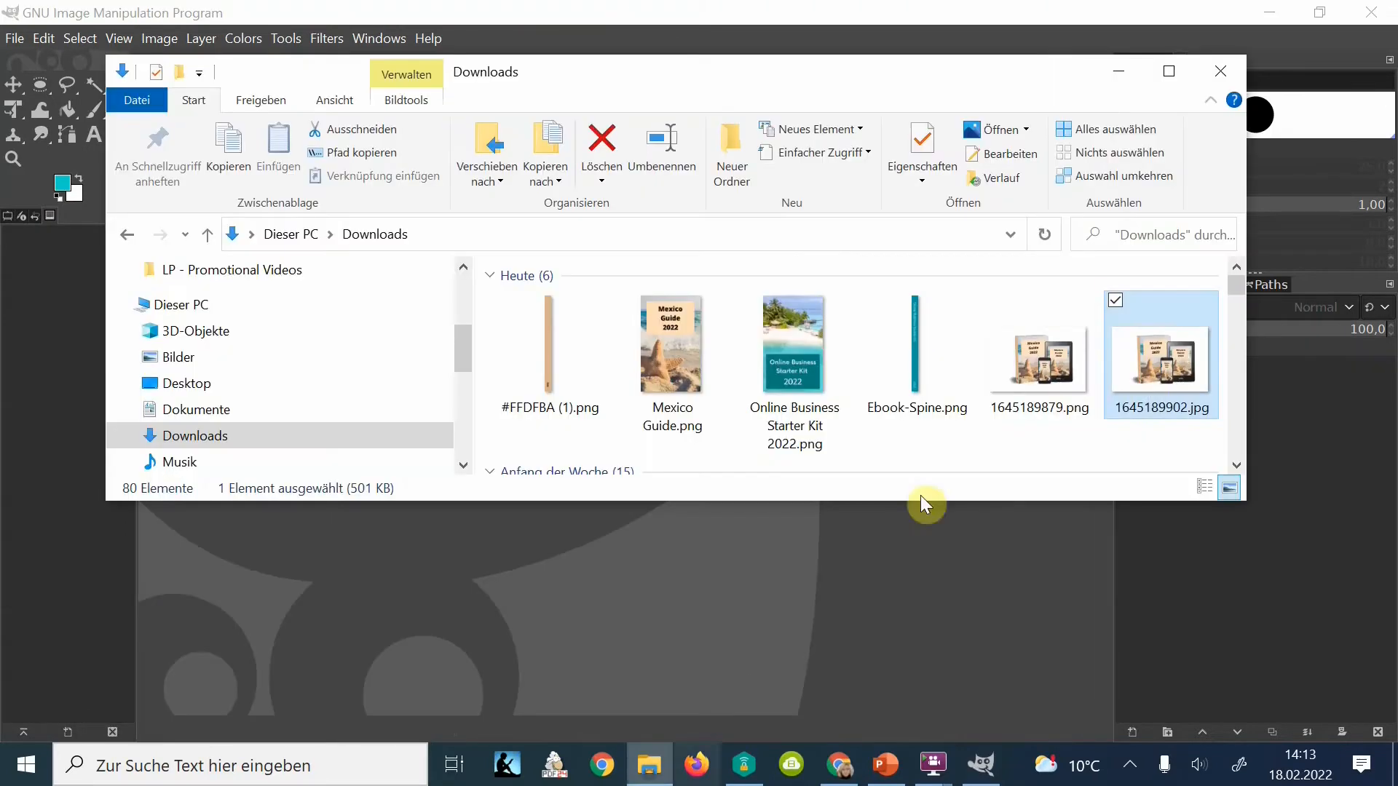